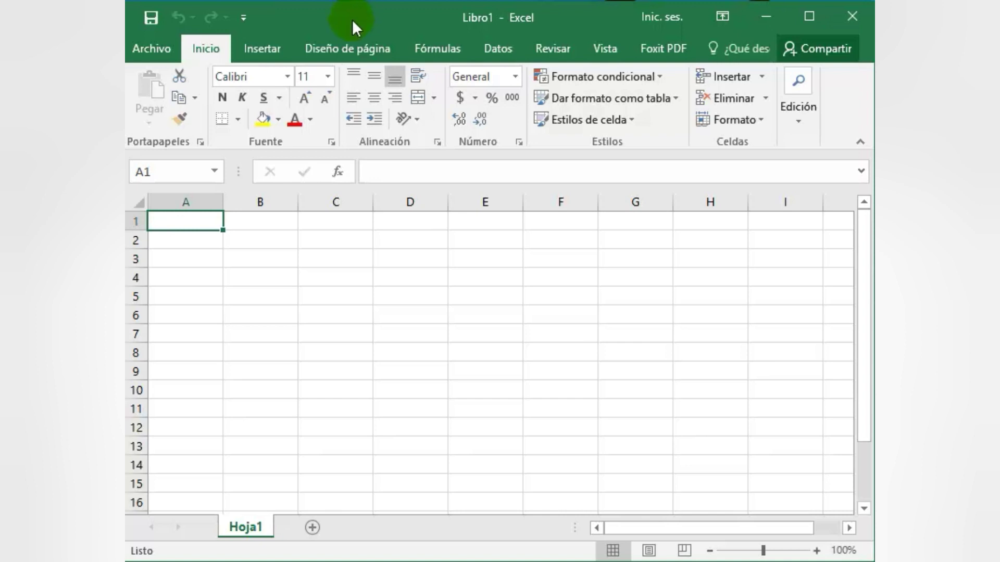
Step: Add the Orden ascendente command to the quick access toolbar
{"action": "left_click", "coordinate": [245, 18]}
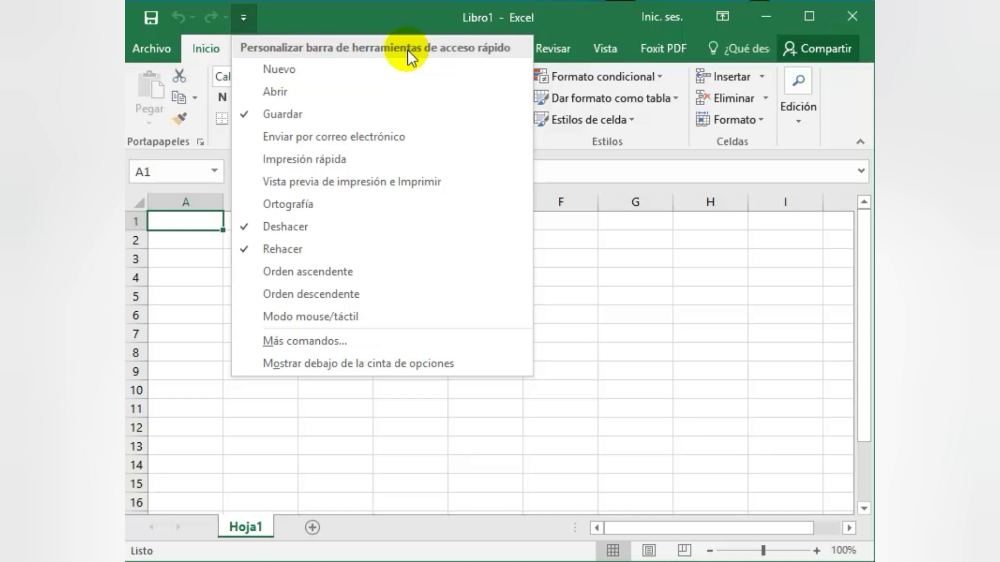
{"action": "left_click", "coordinate": [308, 273]}
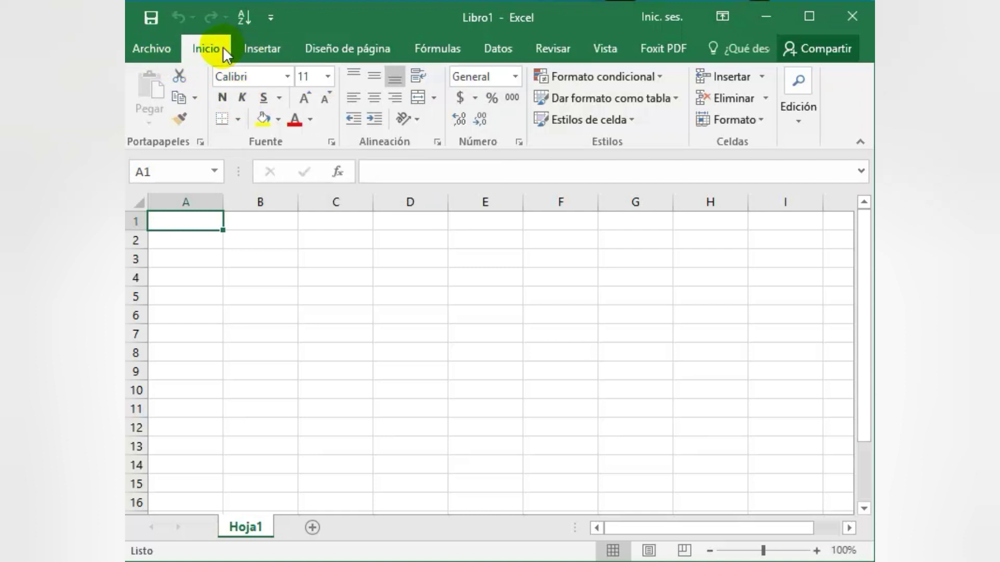
Step: Look through the ribbon commands for inserting, page layout, formulas, data, reviewing and view settings
{"action": "left_click", "coordinate": [250, 46]}
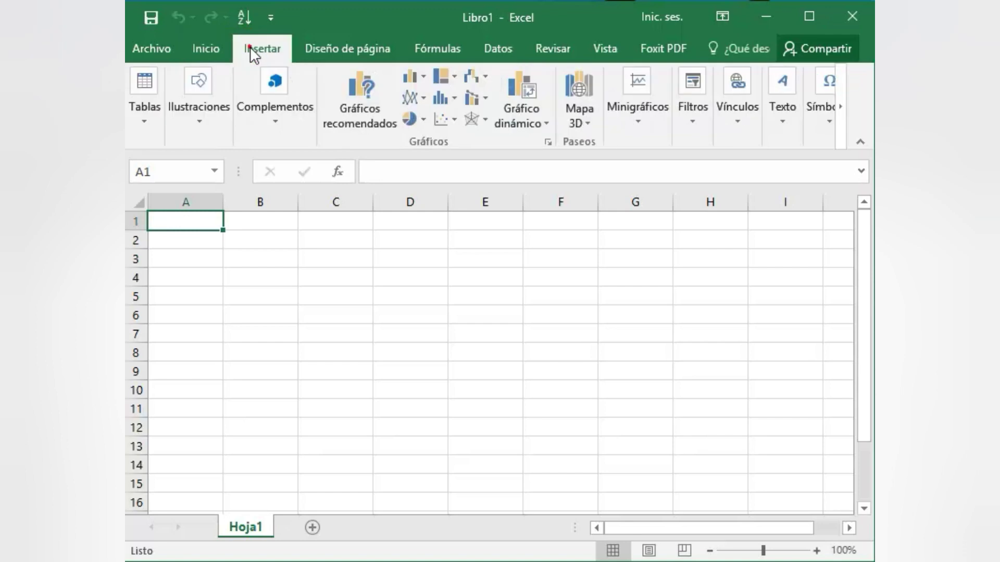
{"action": "left_click", "coordinate": [337, 46]}
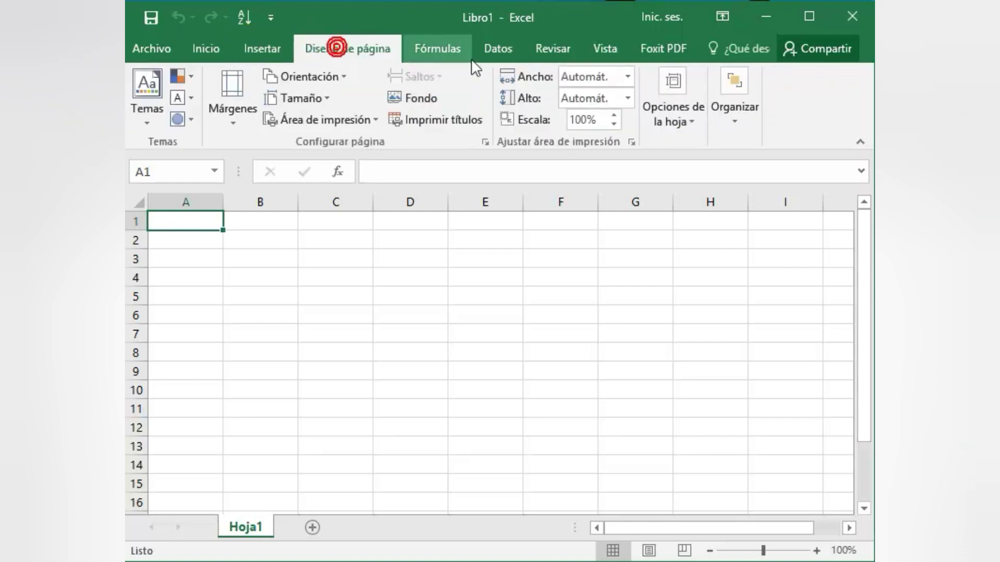
{"action": "left_click", "coordinate": [440, 48]}
{"action": "left_click", "coordinate": [511, 46]}
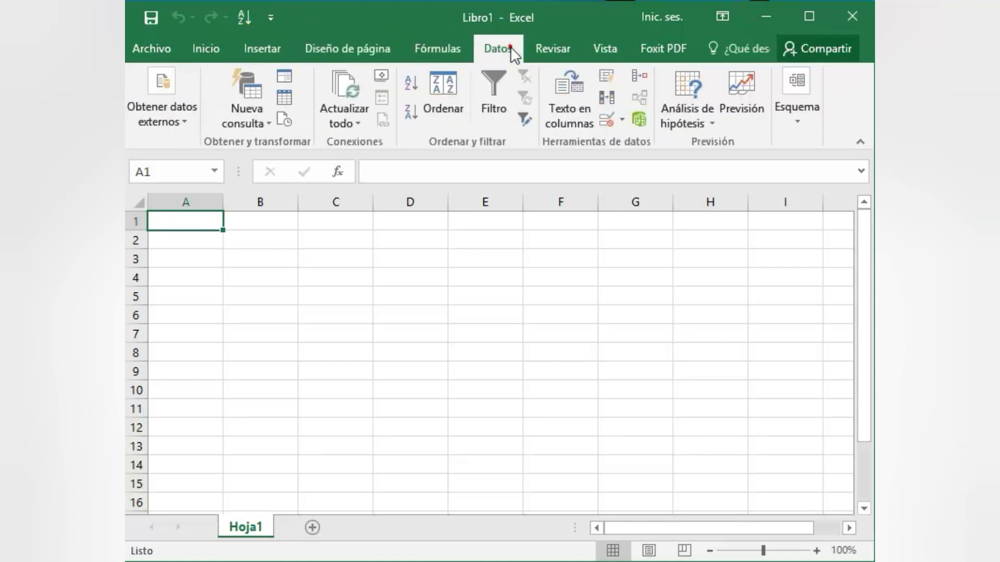
{"action": "left_click", "coordinate": [558, 48]}
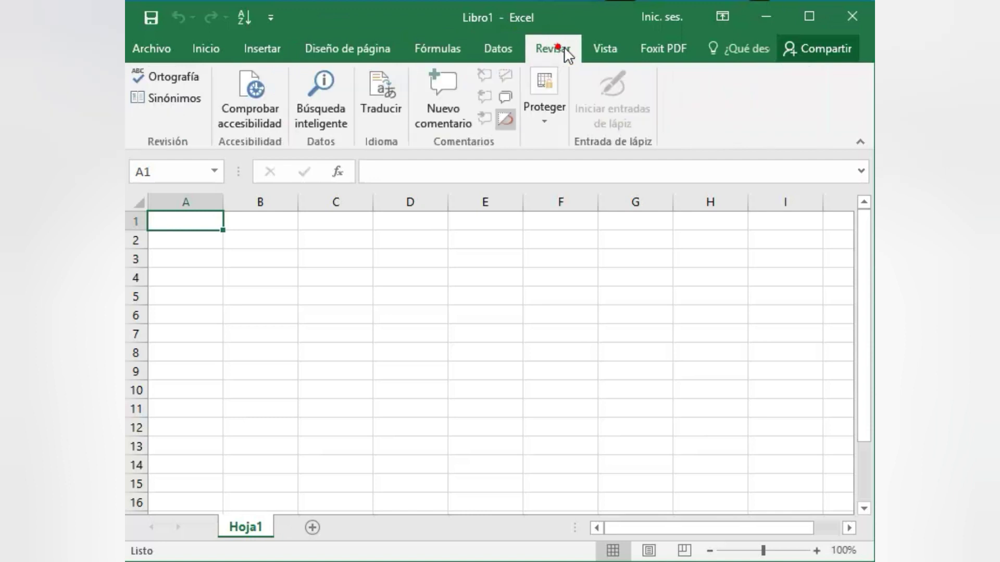
{"action": "left_click", "coordinate": [603, 48]}
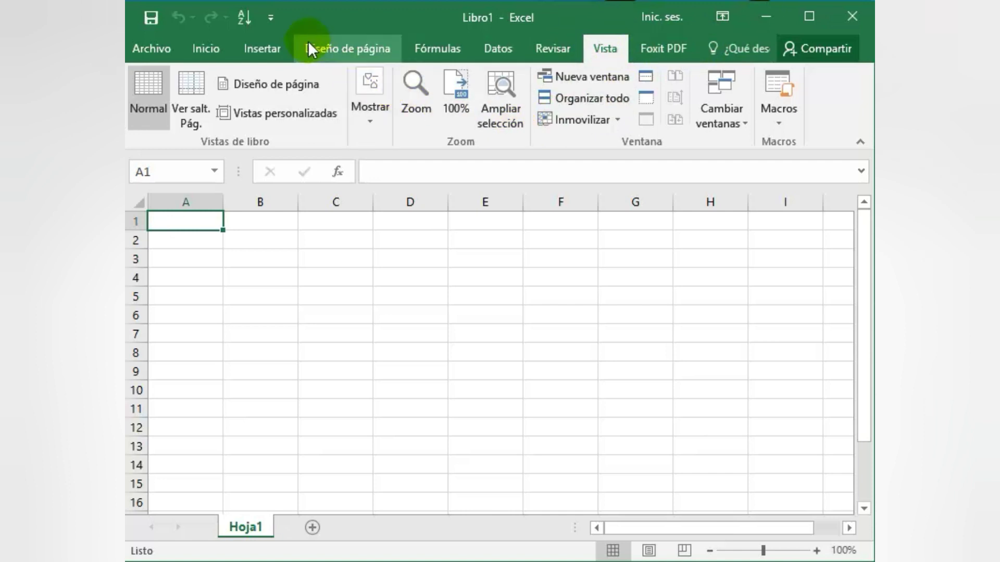
Step: Fill cell A1 with yellow
{"action": "left_click", "coordinate": [209, 47]}
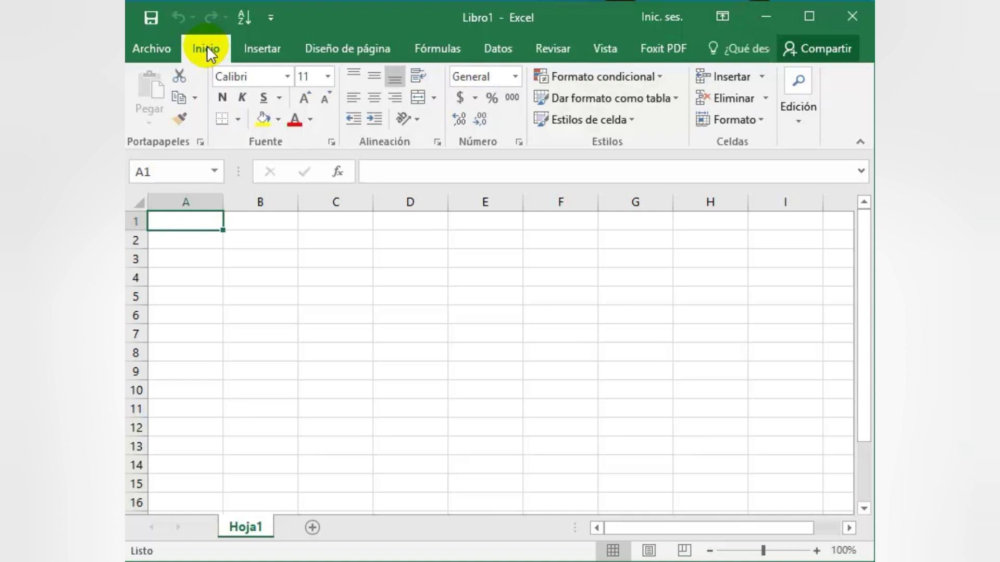
{"action": "left_click", "coordinate": [268, 119]}
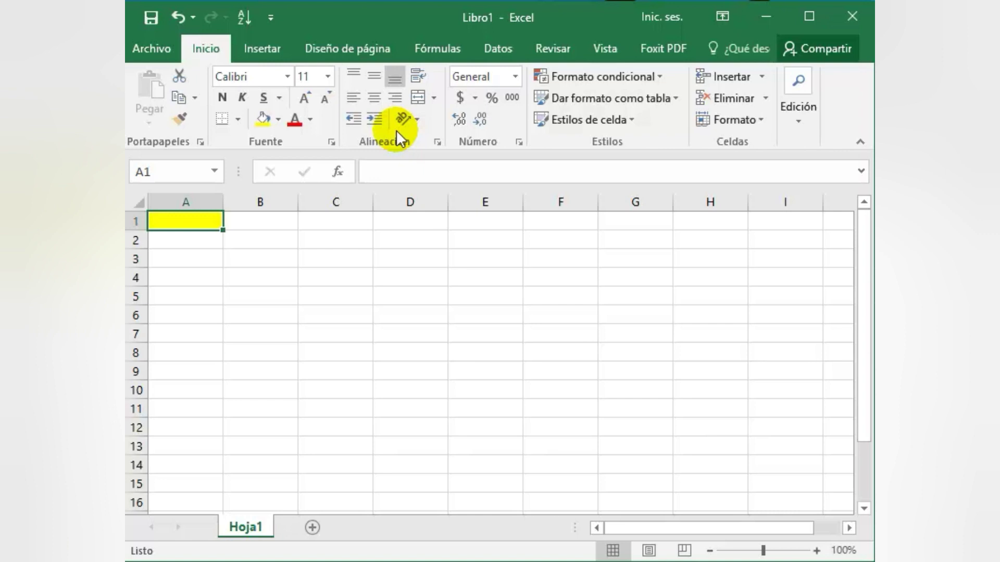
Step: Examine how column A, row 2 and cell C3 are referenced in the name box, and the formula bar for C3
{"action": "left_click", "coordinate": [214, 171]}
{"action": "left_click", "coordinate": [215, 171]}
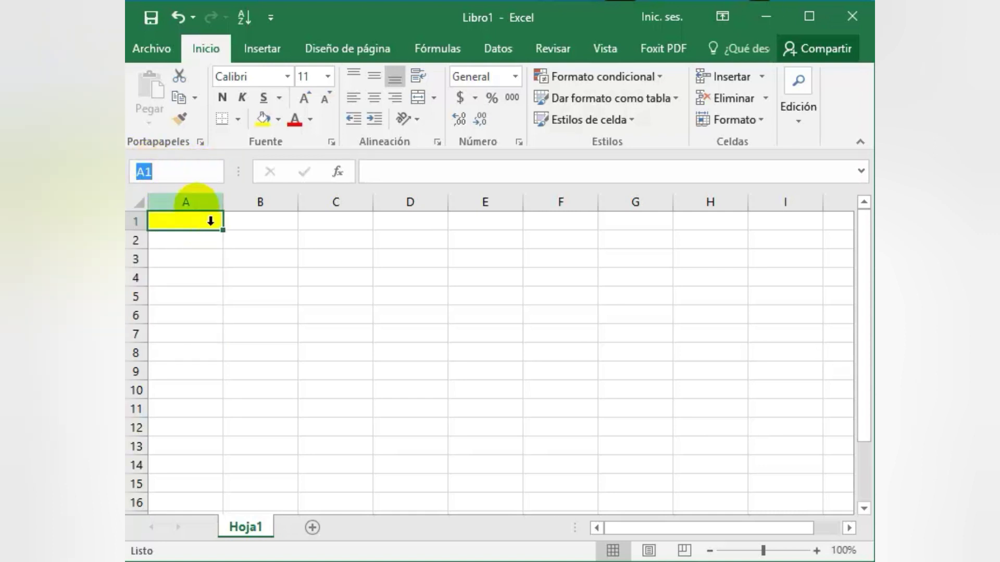
{"action": "left_click", "coordinate": [197, 202]}
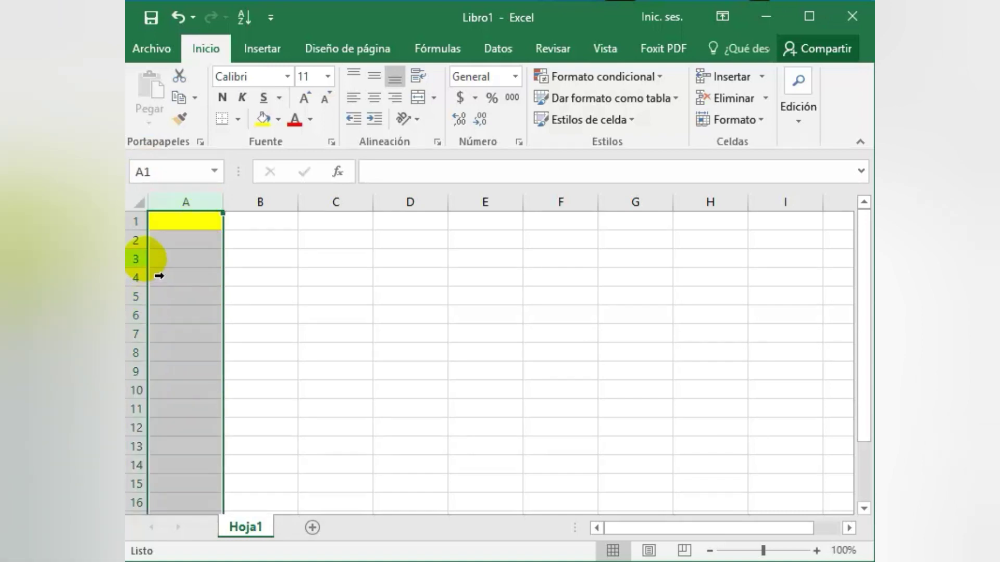
{"action": "left_click", "coordinate": [151, 244]}
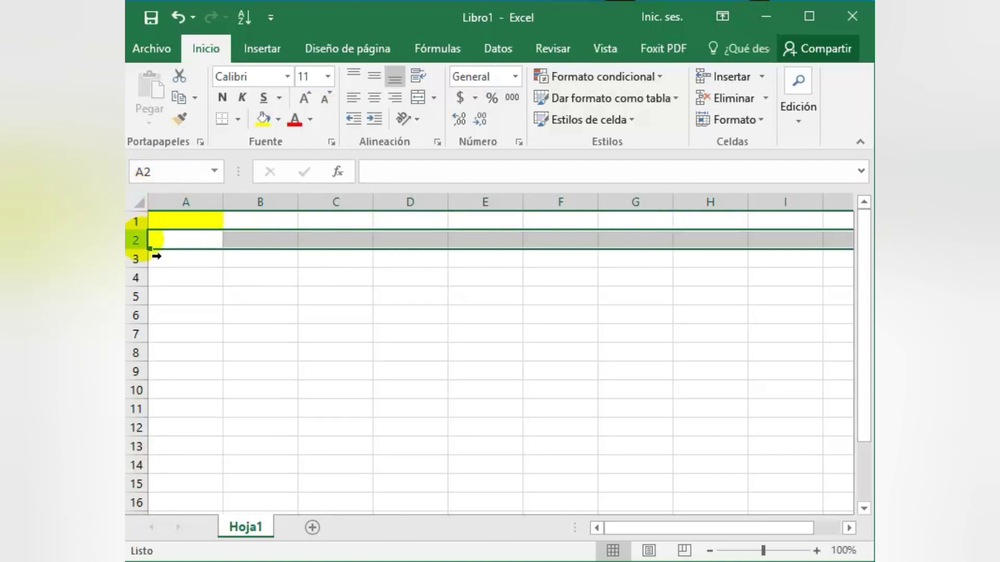
{"action": "left_click", "coordinate": [332, 262]}
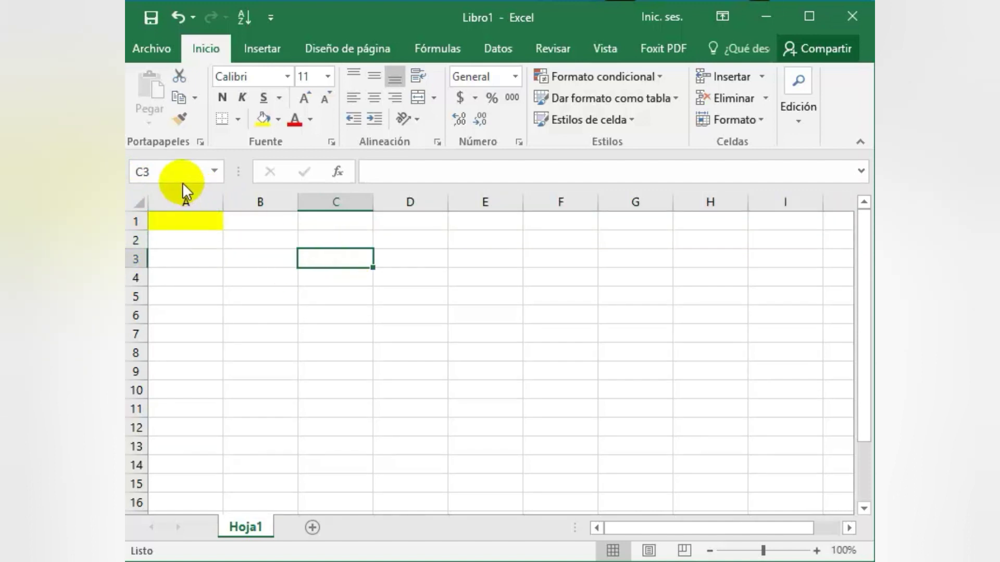
{"action": "left_click", "coordinate": [178, 177]}
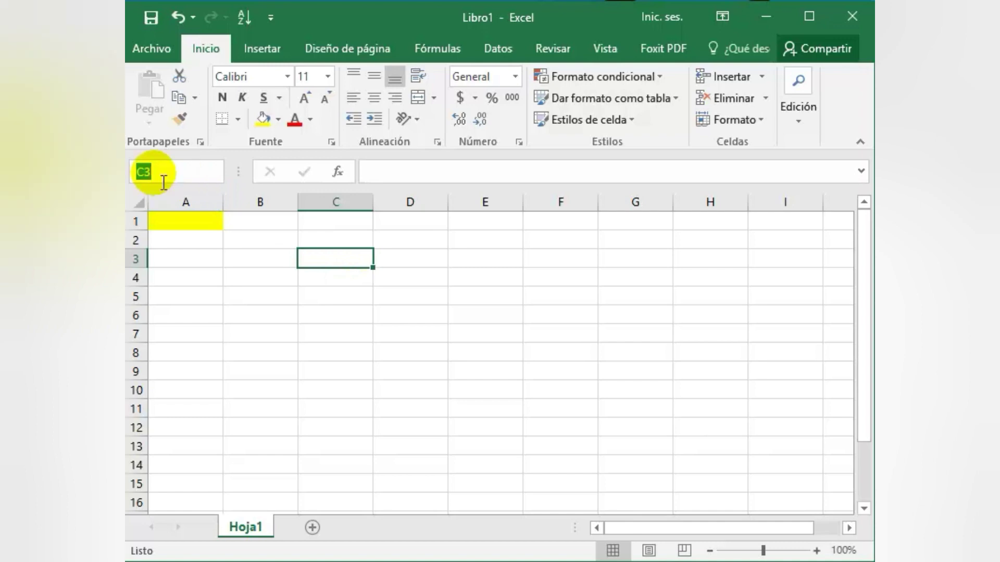
{"action": "left_click", "coordinate": [410, 183]}
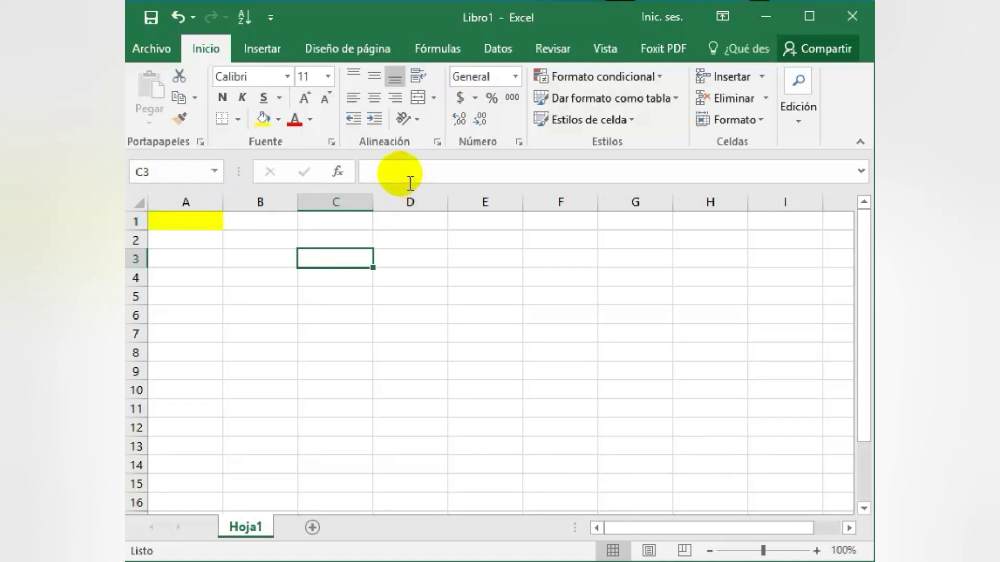
{"action": "left_click", "coordinate": [410, 183]}
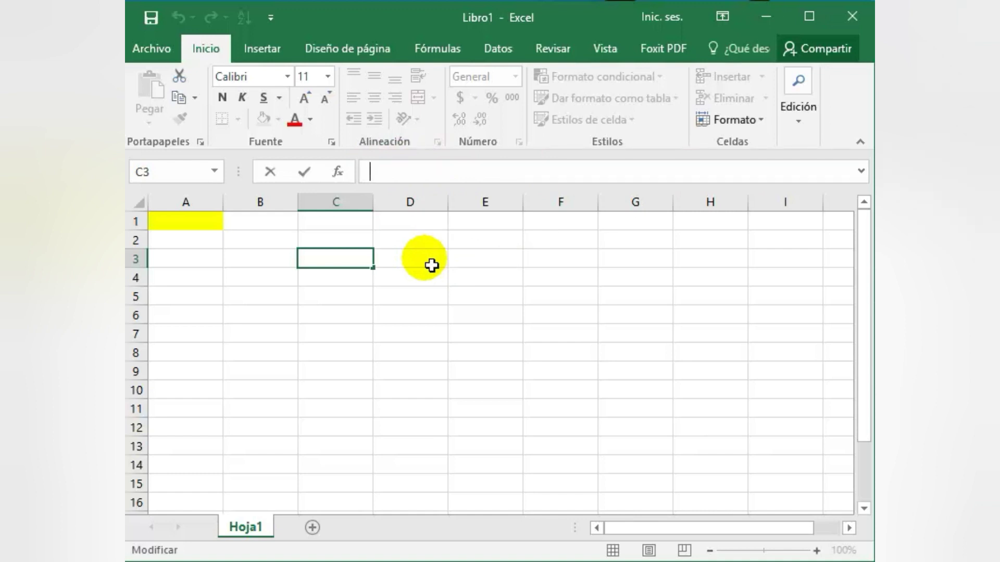
Step: Enter the text Ciberkids in cell C3
{"action": "double_click", "coordinate": [337, 262]}
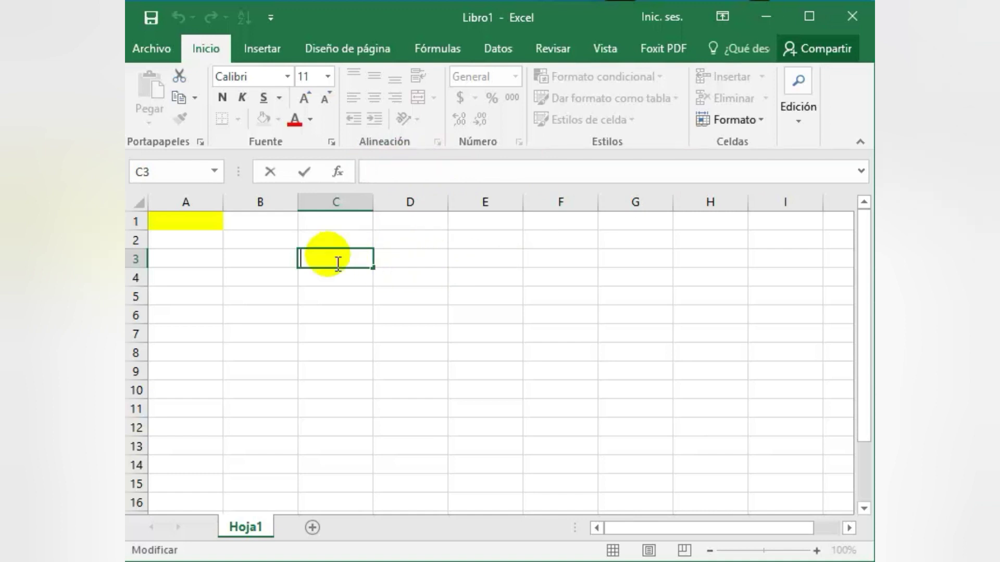
{"action": "type", "text": "CIberkids"}
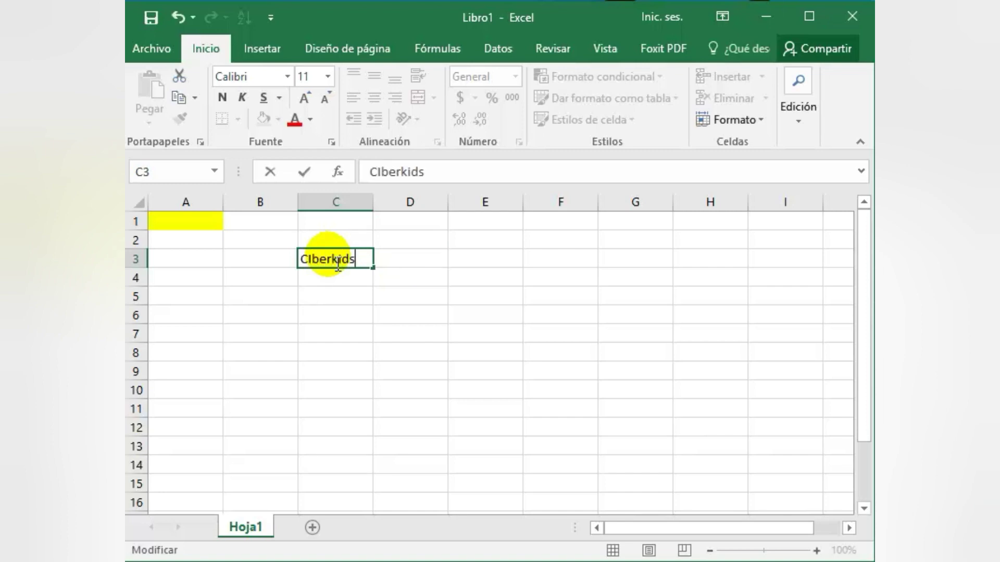
{"action": "key", "text": "Return"}
Step: Enter the number 123 in cell D3, next to the Ciberkids text
{"action": "left_click", "coordinate": [335, 260]}
{"action": "key", "text": "Right"}
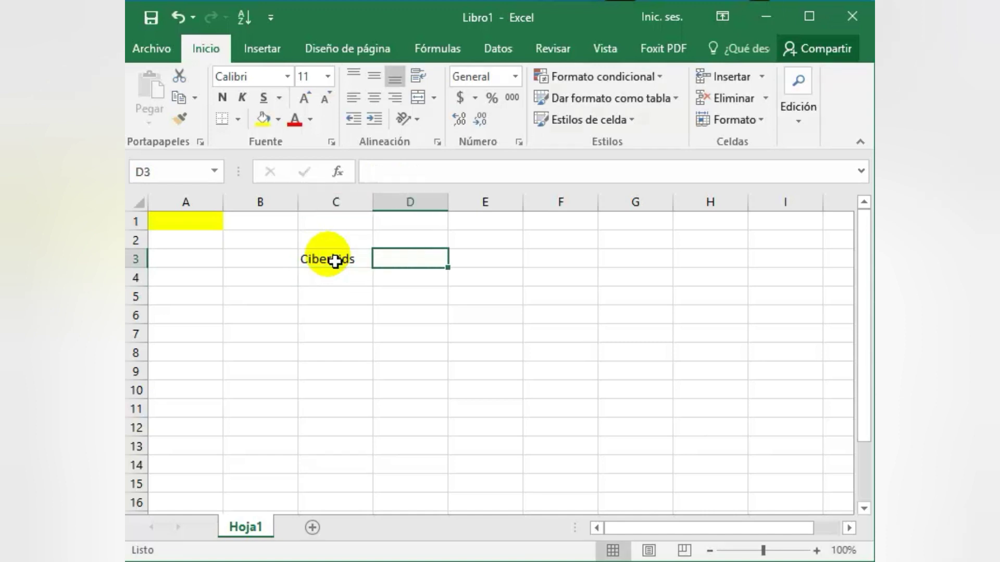
{"action": "type", "text": "123"}
{"action": "key", "text": "Return"}
Step: Enter the formula =156+789 in cell E3
{"action": "key", "text": "Up"}
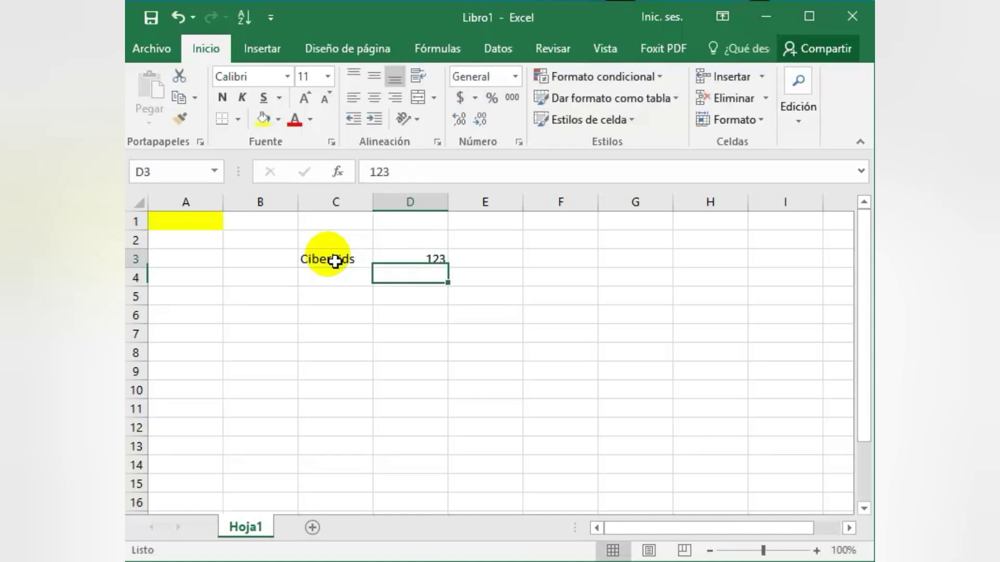
{"action": "key", "text": "Right"}
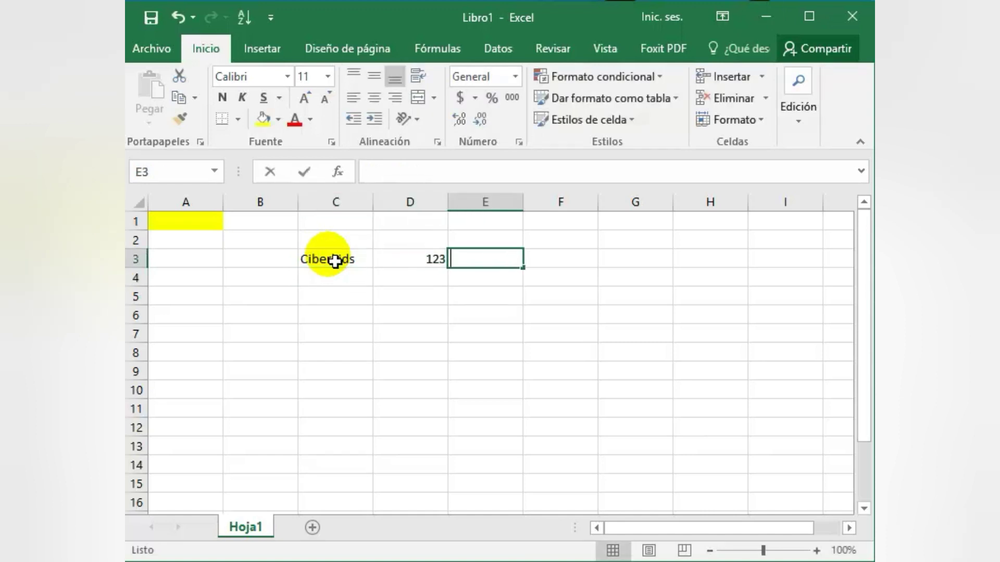
{"action": "type", "text": "="}
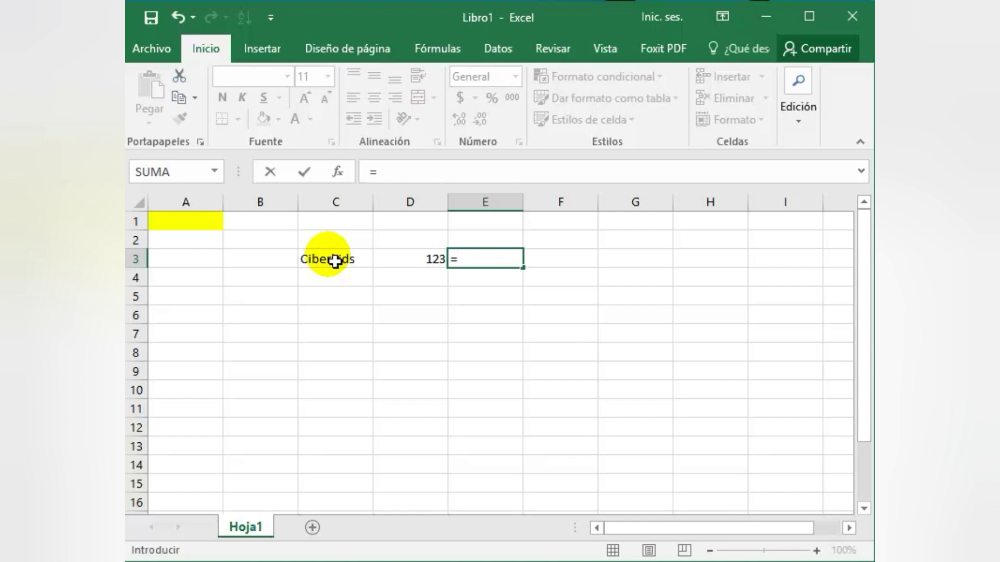
{"action": "type", "text": "156+789"}
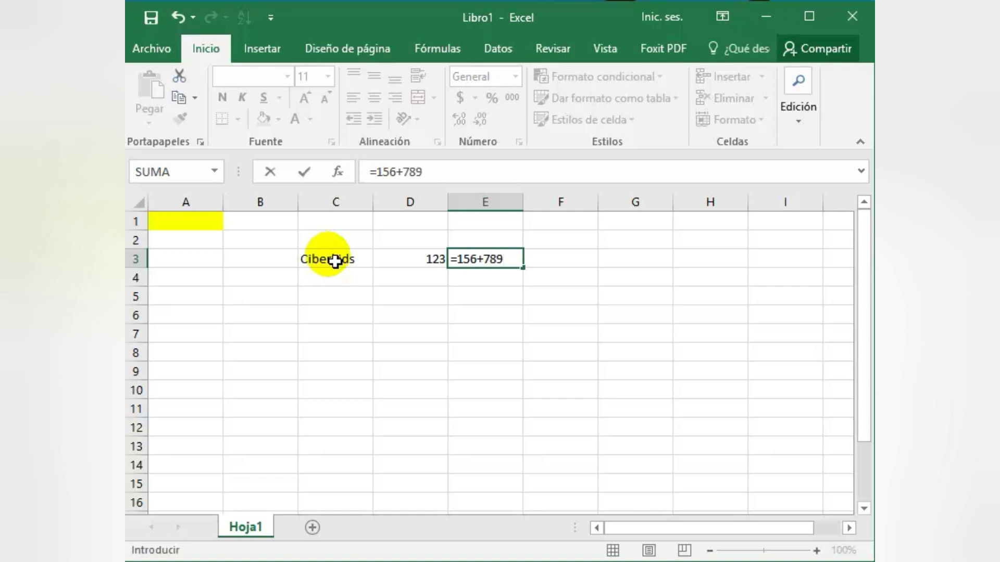
{"action": "key", "text": "Return"}
{"action": "key", "text": "Up"}
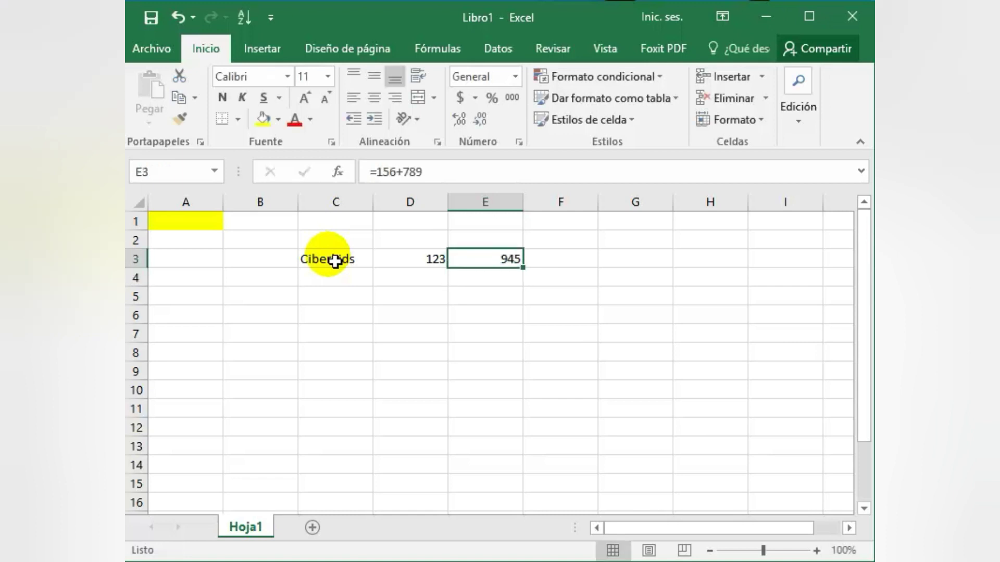
Step: Inspect the formula behind cell E3 and the options available for sheet Hoja1
{"action": "left_click", "coordinate": [443, 172]}
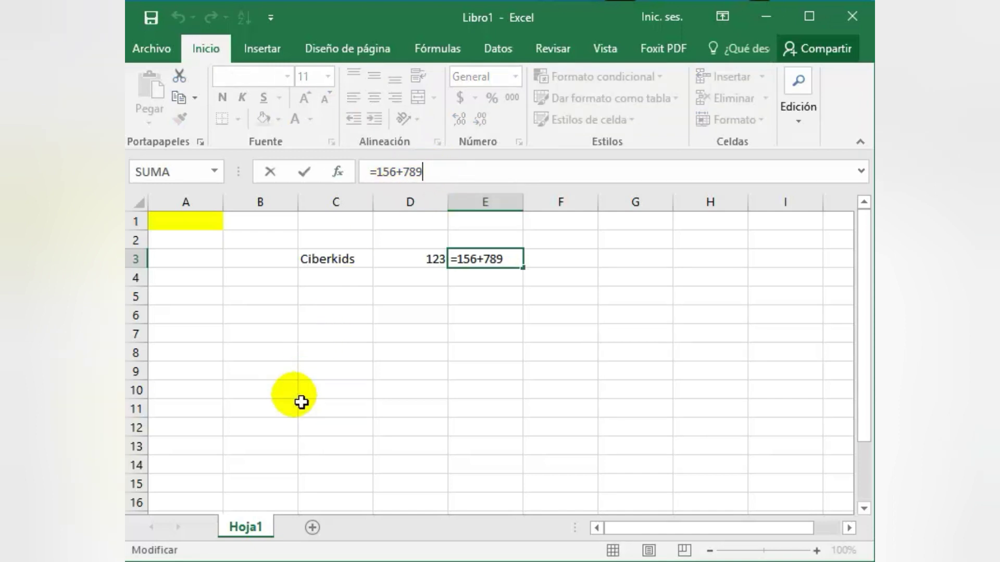
{"action": "left_click", "coordinate": [258, 528]}
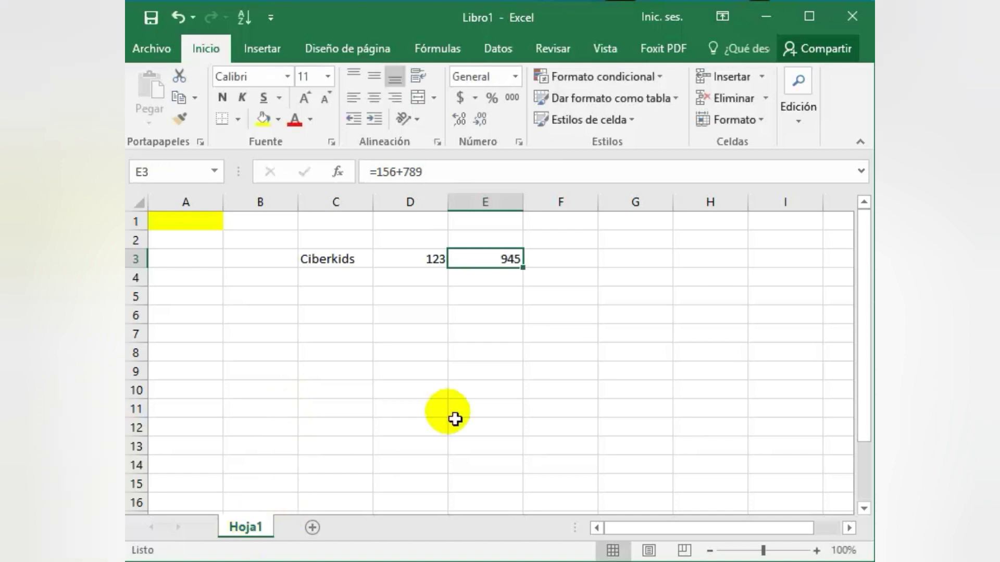
{"action": "right_click", "coordinate": [246, 526]}
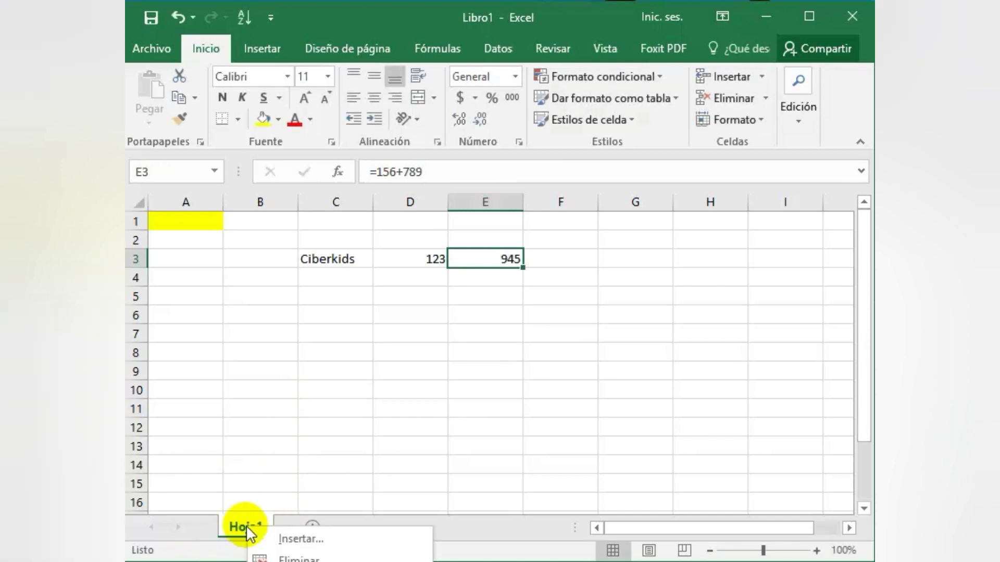
{"action": "left_click", "coordinate": [246, 526]}
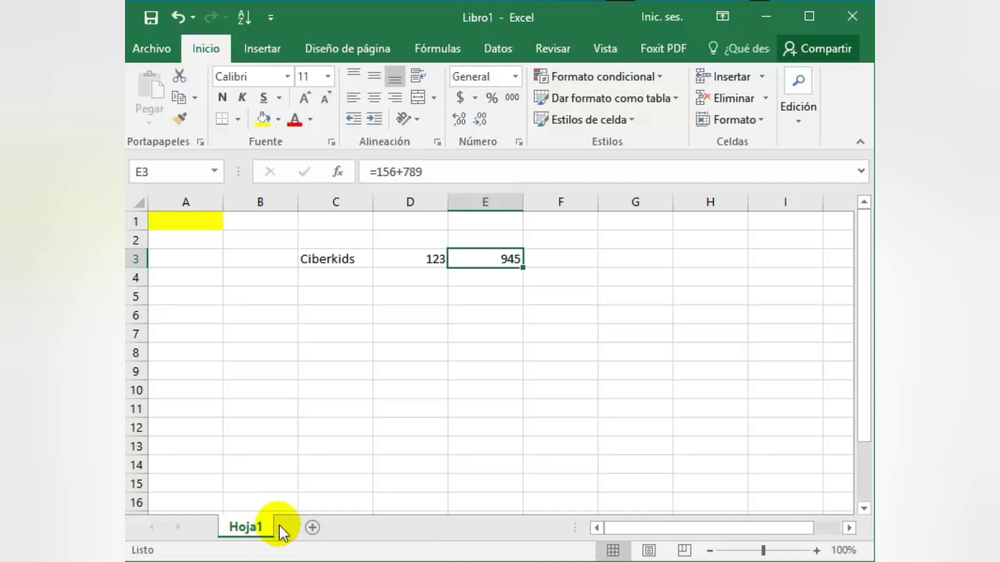
Step: Add three new sheets, Hoja2 to Hoja4, to the workbook and return to Hoja1 after viewing Hoja2
{"action": "left_click", "coordinate": [313, 527]}
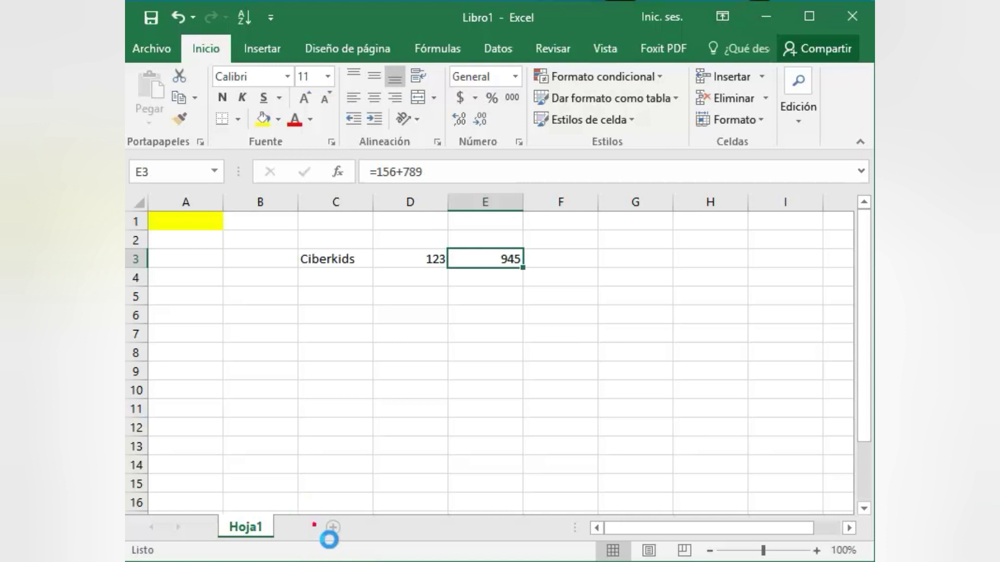
{"action": "left_click", "coordinate": [368, 527]}
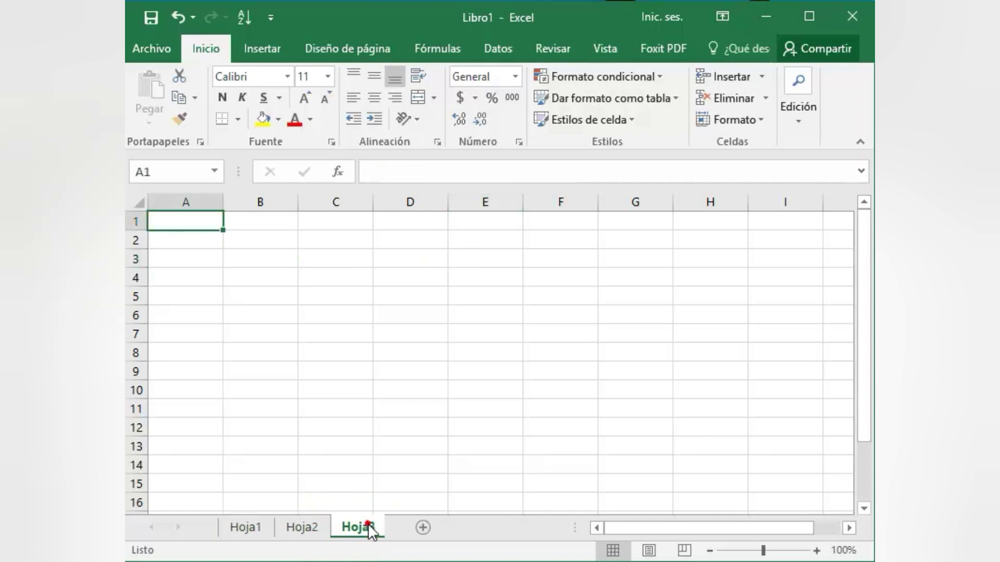
{"action": "left_click", "coordinate": [424, 527]}
{"action": "left_click", "coordinate": [297, 528]}
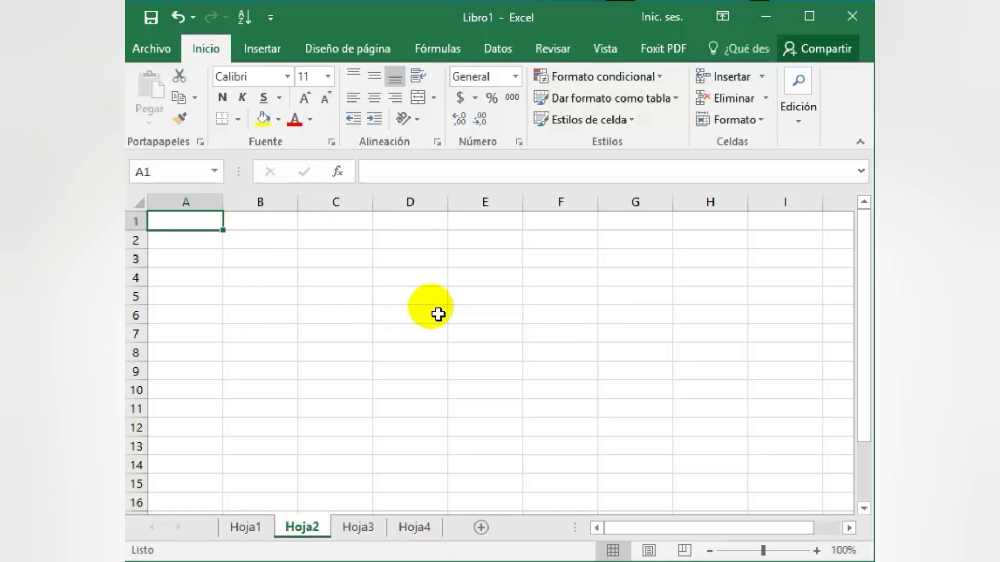
{"action": "left_click", "coordinate": [261, 524]}
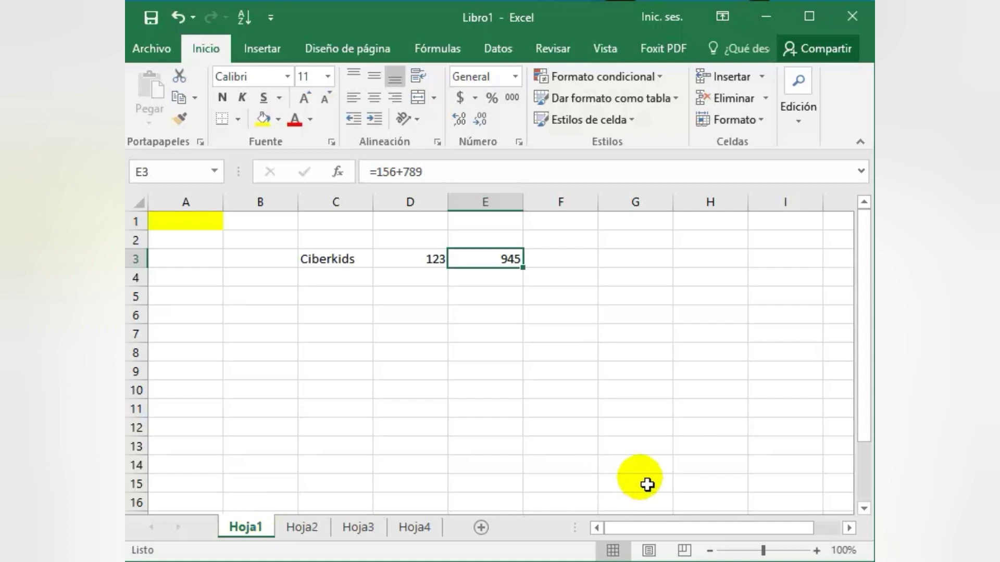
{"action": "left_click_drag", "start_coordinate": [763, 550], "coordinate": [741, 549]}
{"action": "left_click", "coordinate": [769, 552]}
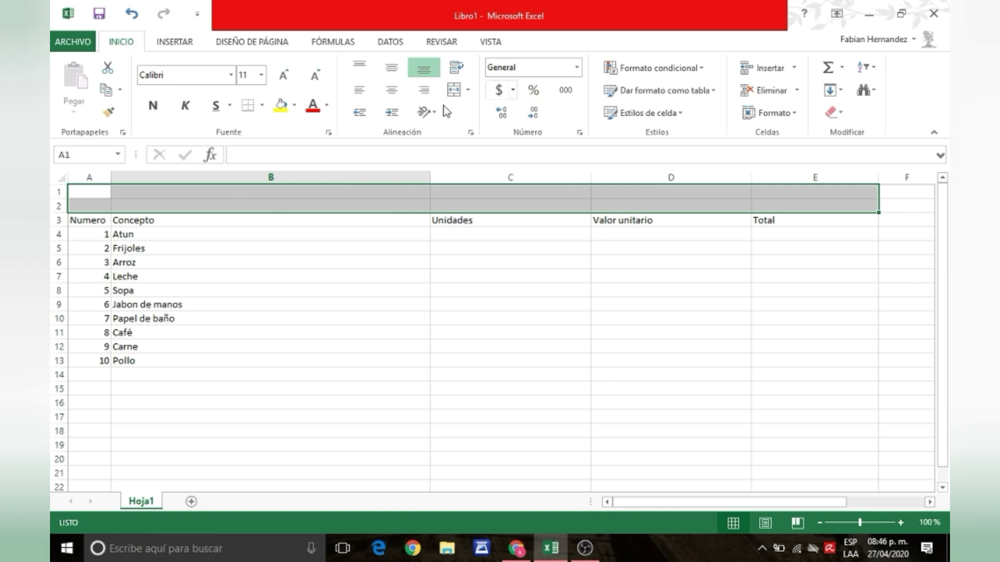
Step: Go over the headings Numero, Concepto, Unidades, Valor unitario and Total in row 3 and centre them horizontally
{"action": "left_click", "coordinate": [90, 219]}
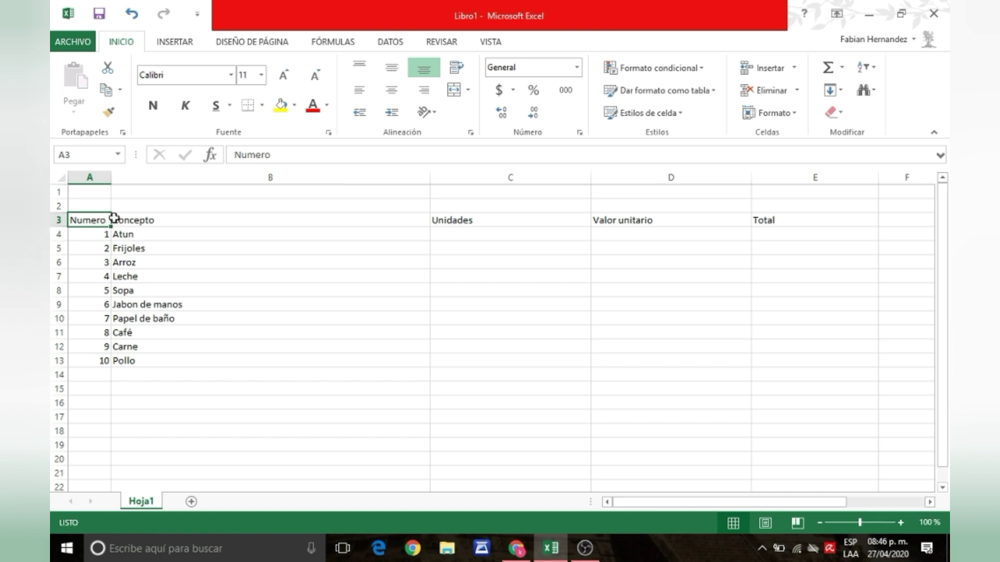
{"action": "left_click", "coordinate": [132, 220]}
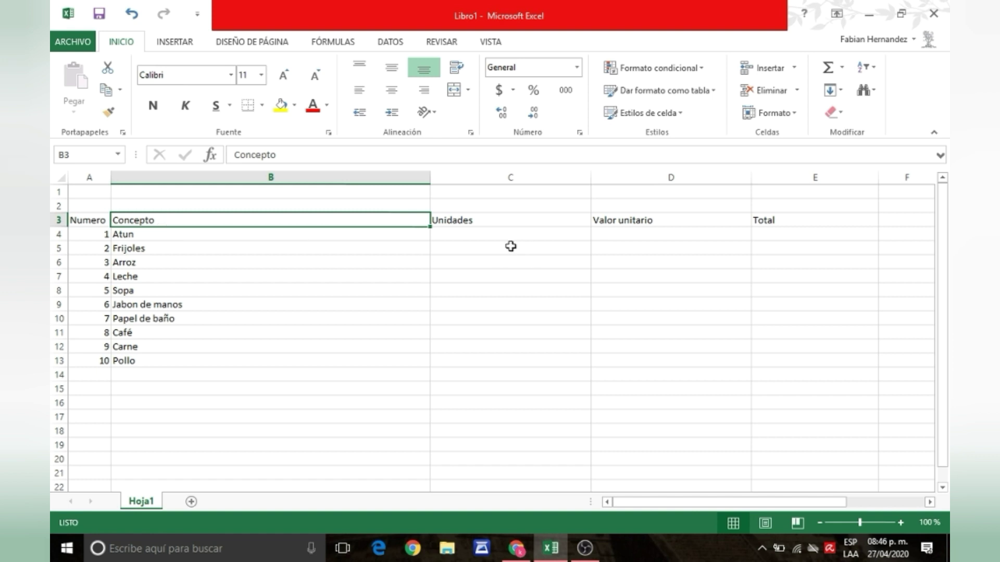
{"action": "left_click", "coordinate": [488, 221]}
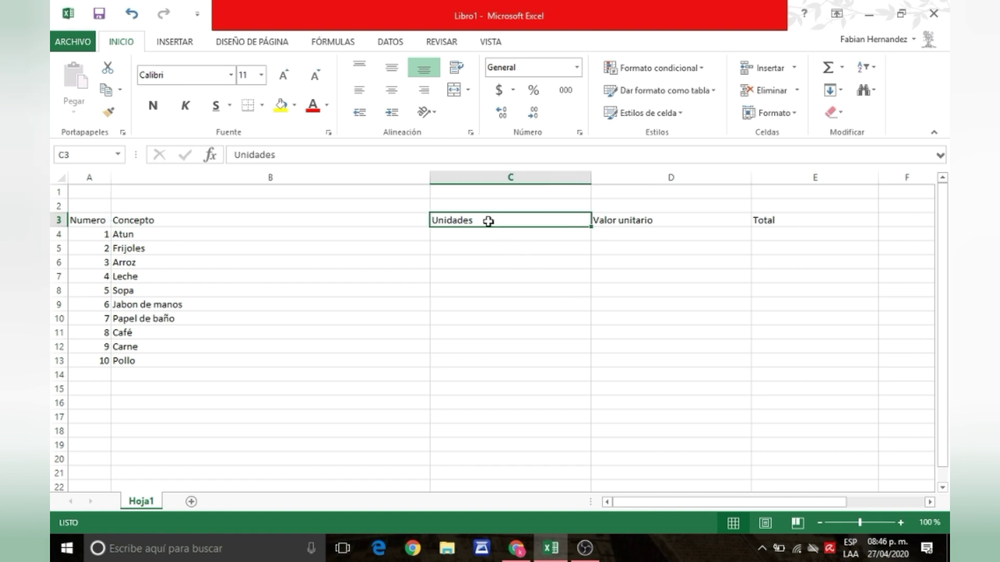
{"action": "left_click", "coordinate": [670, 223]}
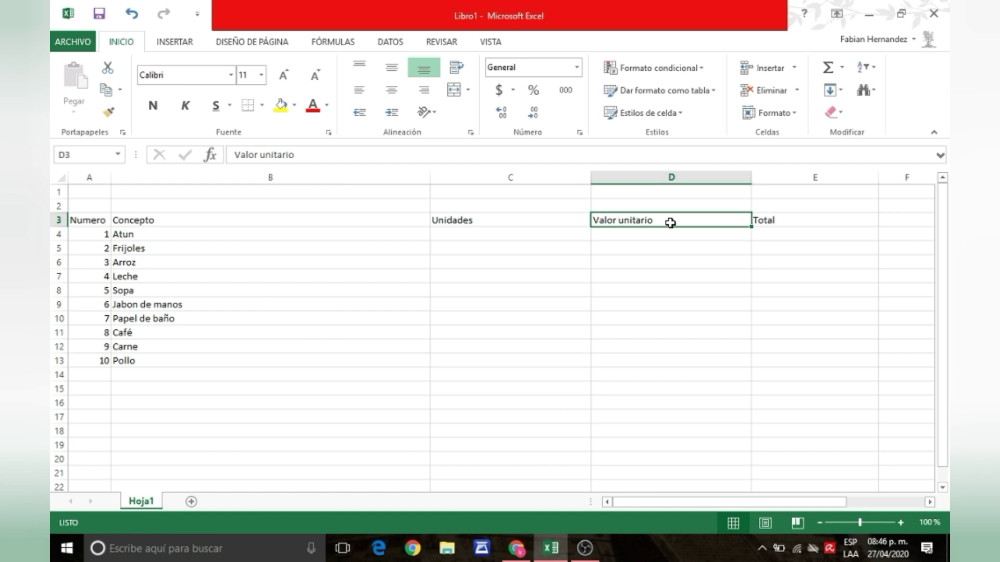
{"action": "left_click", "coordinate": [794, 217]}
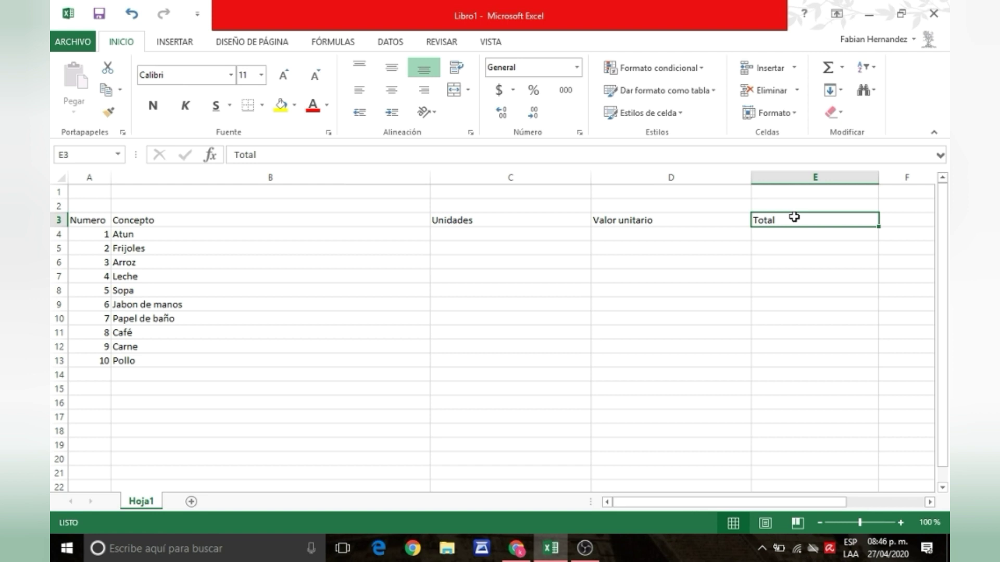
{"action": "left_click", "coordinate": [83, 221]}
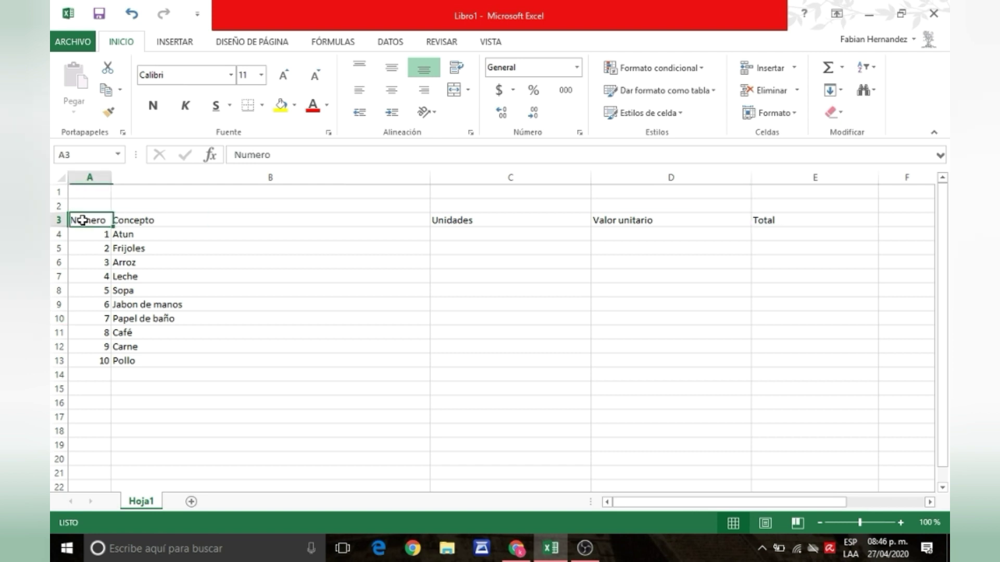
{"action": "left_click_drag", "start_coordinate": [82, 220], "coordinate": [810, 227]}
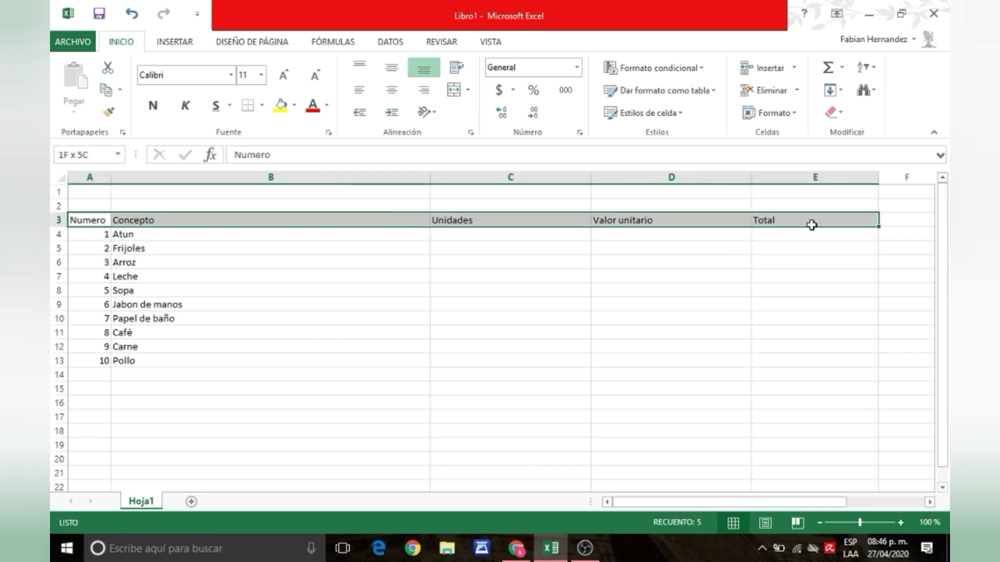
{"action": "left_click", "coordinate": [391, 98]}
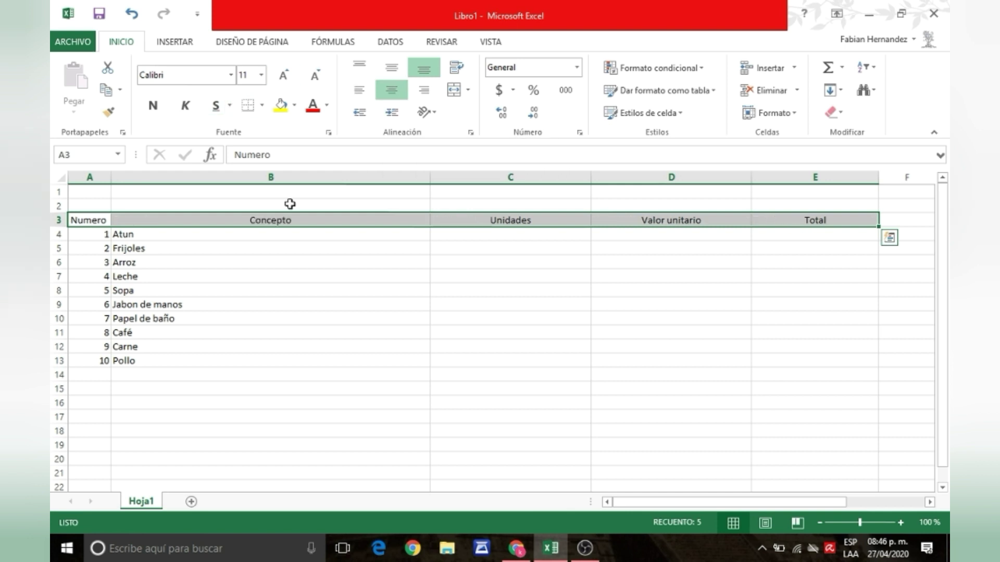
Step: Centre the item numbers 1 to 10 in cells A4:A13 of the Numero column
{"action": "left_click", "coordinate": [196, 387]}
{"action": "left_click_drag", "start_coordinate": [99, 235], "coordinate": [90, 361]}
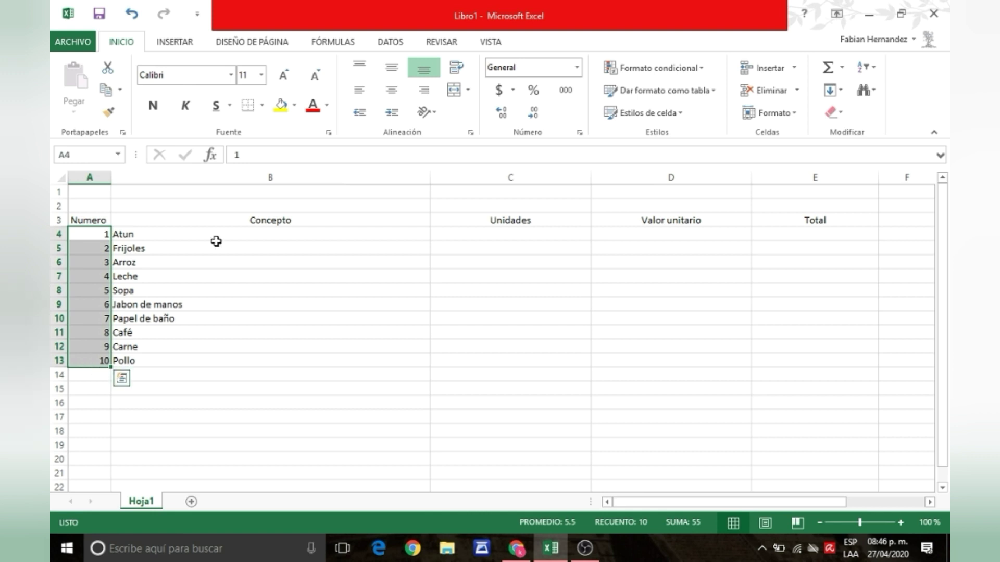
{"action": "left_click", "coordinate": [383, 99]}
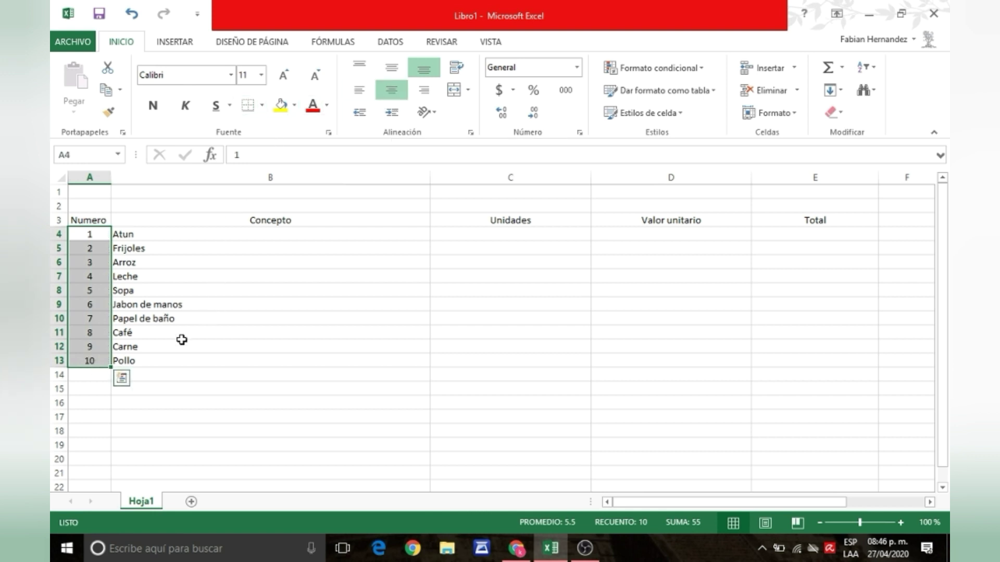
{"action": "left_click", "coordinate": [141, 372]}
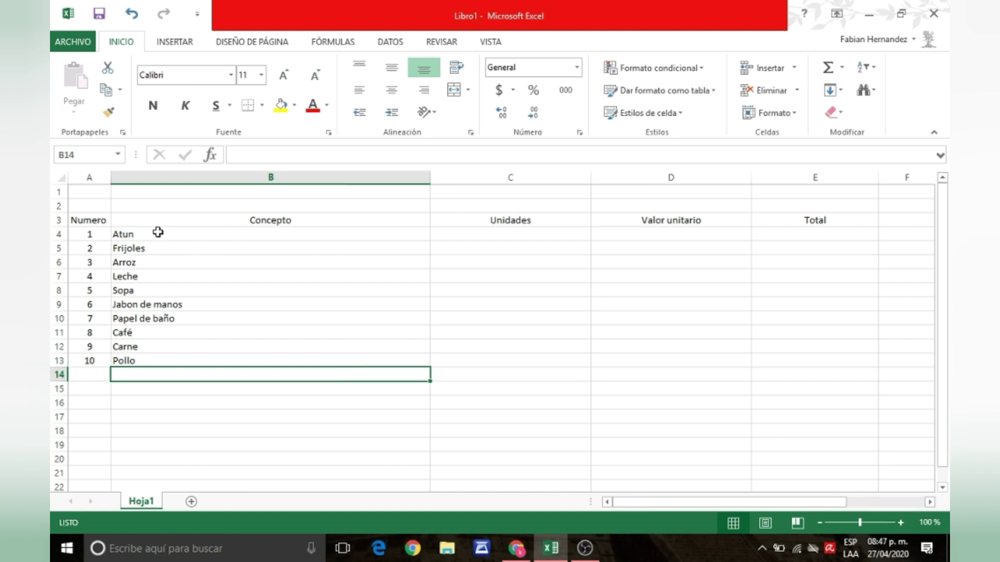
Step: Go through the product entries in the Concepto column one by one, from Atun down to Pollo
{"action": "left_click", "coordinate": [96, 233]}
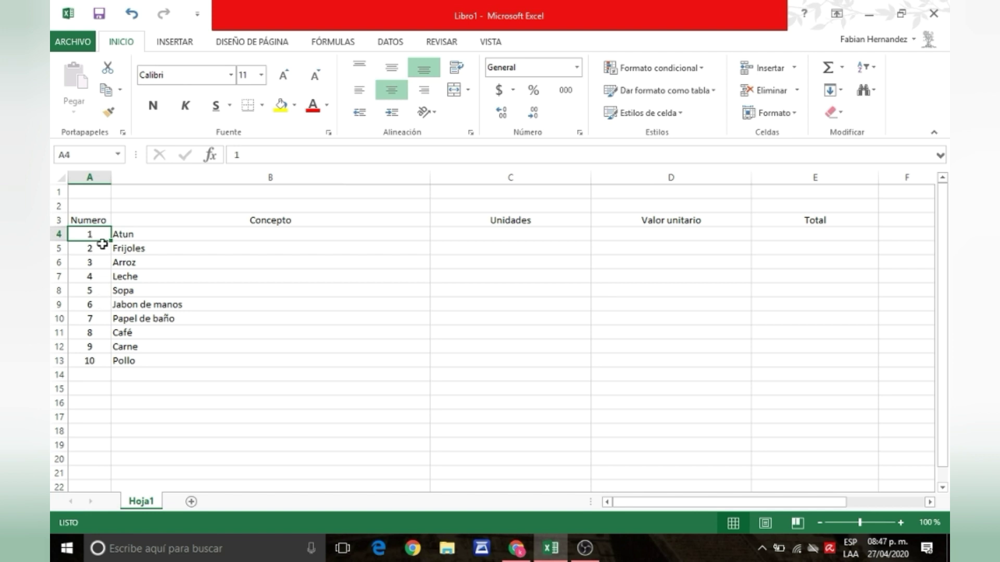
{"action": "left_click", "coordinate": [137, 233]}
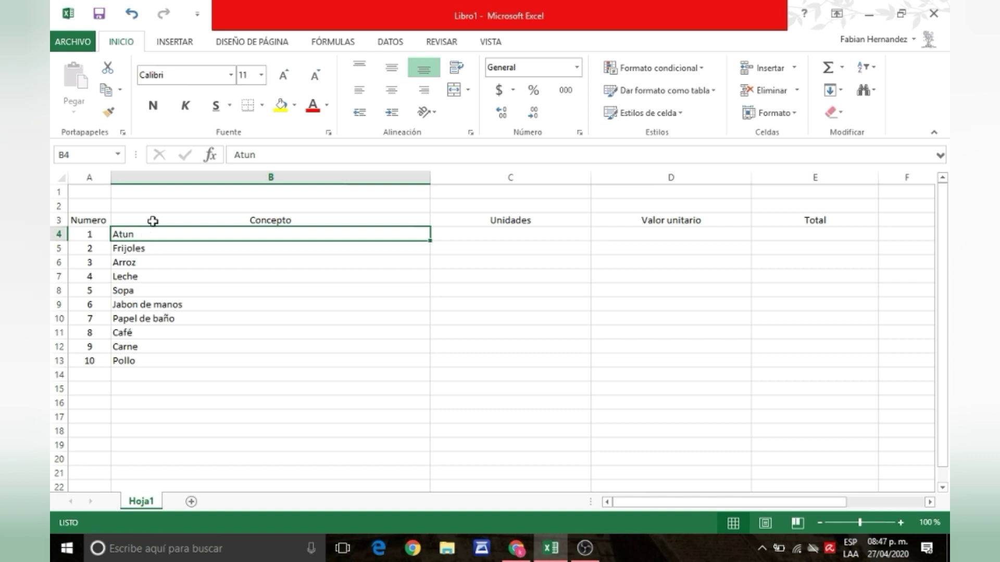
{"action": "left_click", "coordinate": [163, 250]}
{"action": "left_click", "coordinate": [161, 265]}
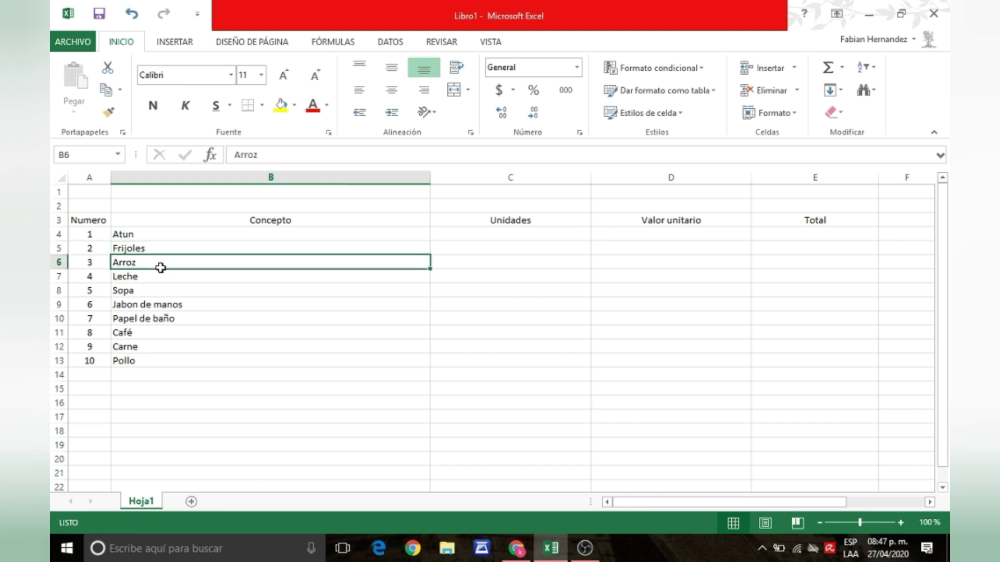
{"action": "left_click", "coordinate": [166, 280]}
{"action": "left_click", "coordinate": [171, 291]}
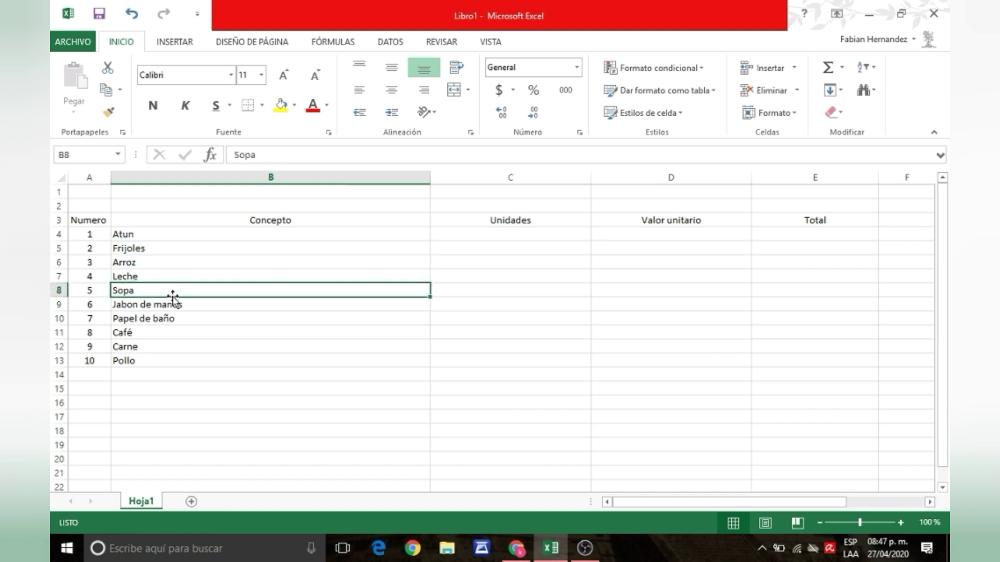
{"action": "left_click", "coordinate": [181, 305]}
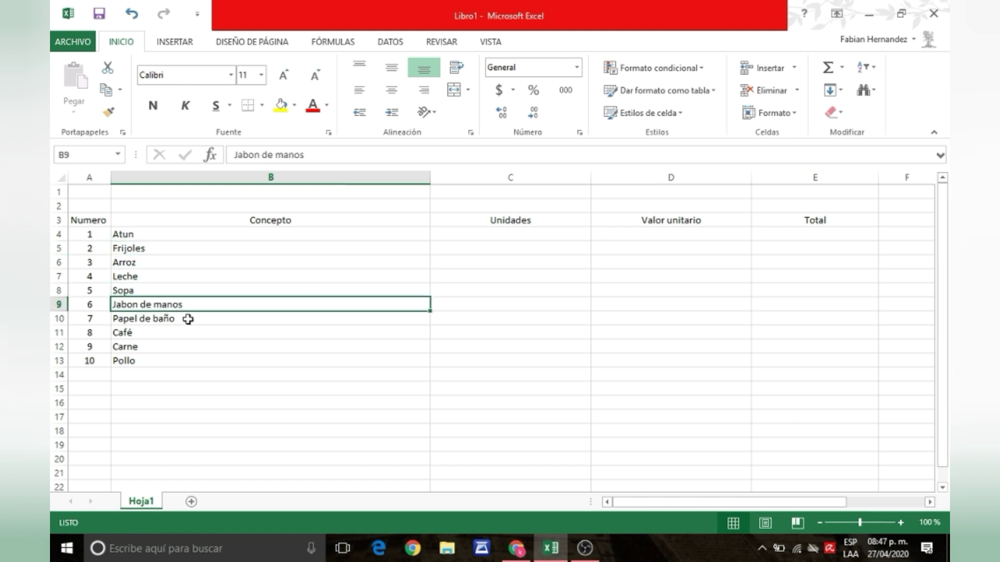
{"action": "left_click", "coordinate": [184, 324]}
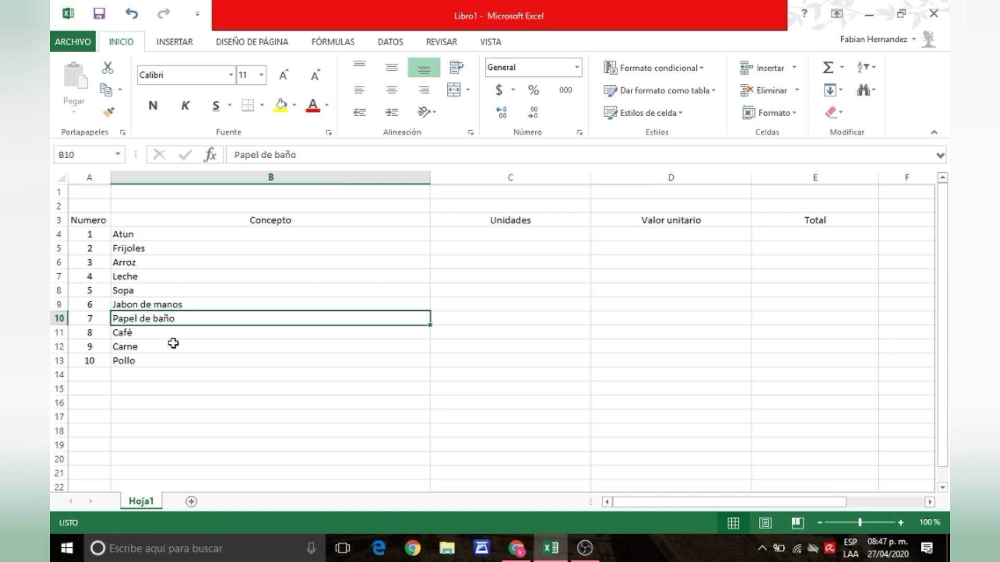
{"action": "left_click", "coordinate": [174, 344]}
{"action": "left_click", "coordinate": [178, 335]}
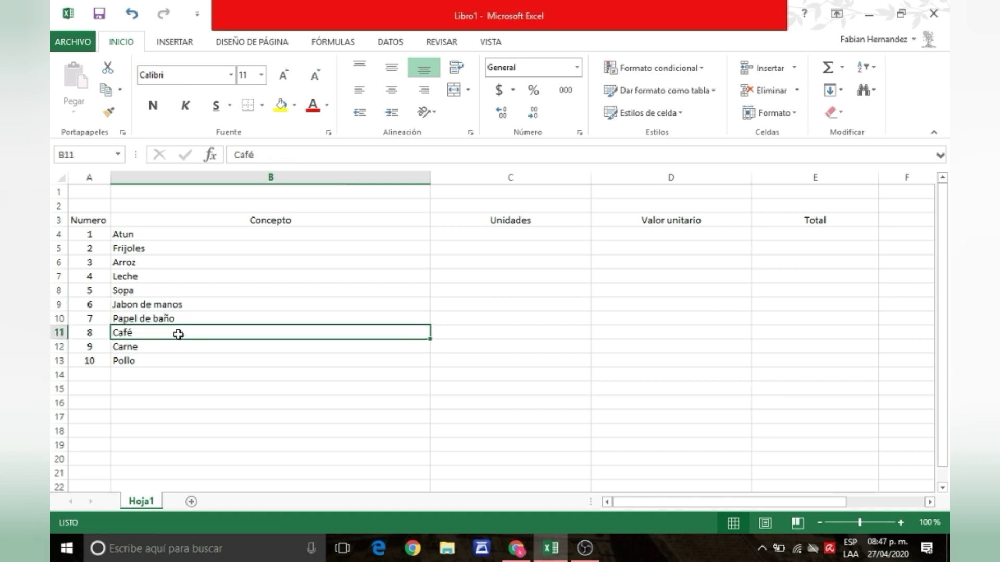
{"action": "left_click", "coordinate": [179, 363]}
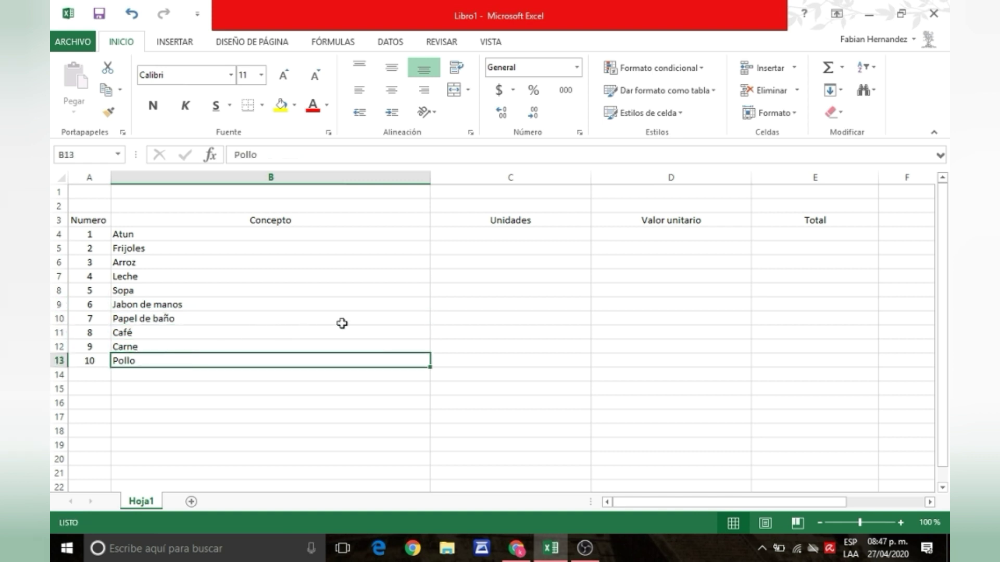
Step: Enter 10, 5, 3, 8 and 12 in the Unidades column for Atun through Sopa, cells C4:C8
{"action": "left_click", "coordinate": [474, 236]}
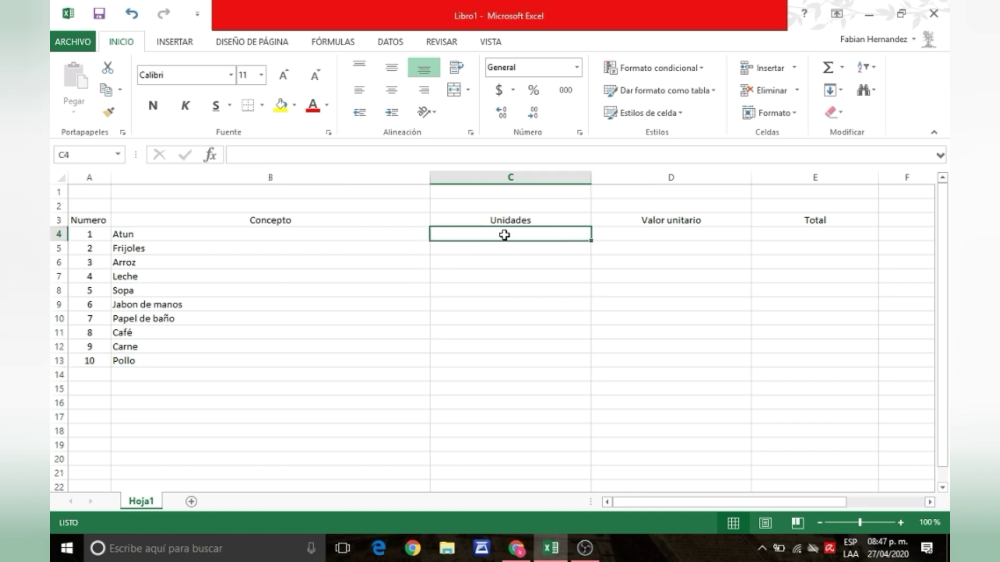
{"action": "type", "text": "10"}
{"action": "key", "text": "Return"}
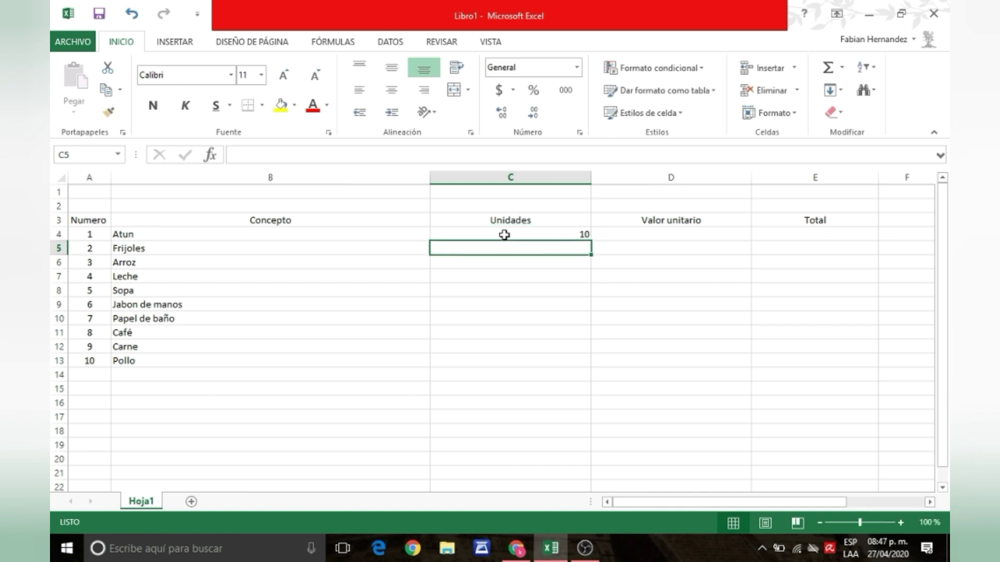
{"action": "type", "text": "5"}
{"action": "key", "text": "Return"}
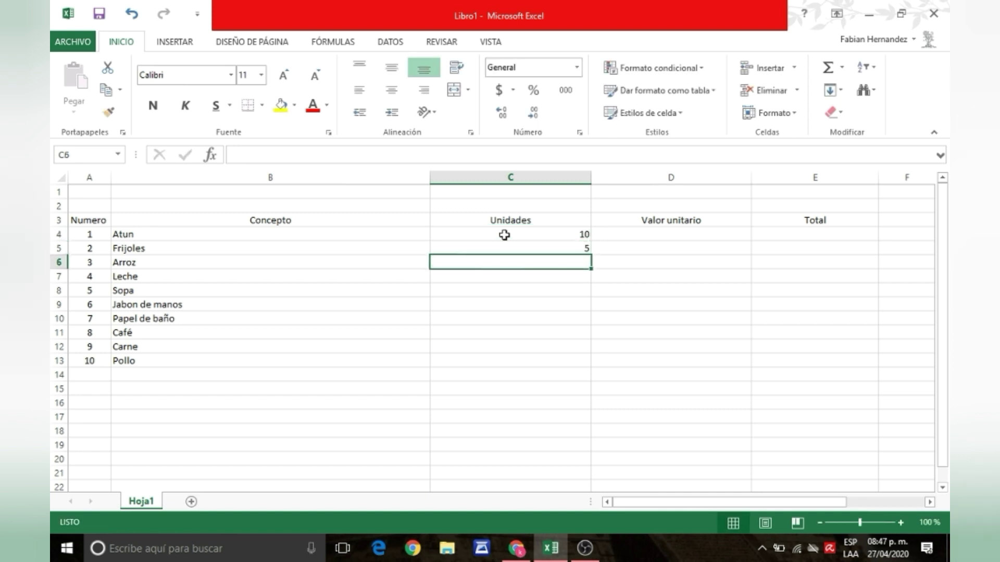
{"action": "type", "text": "3"}
{"action": "key", "text": "Return"}
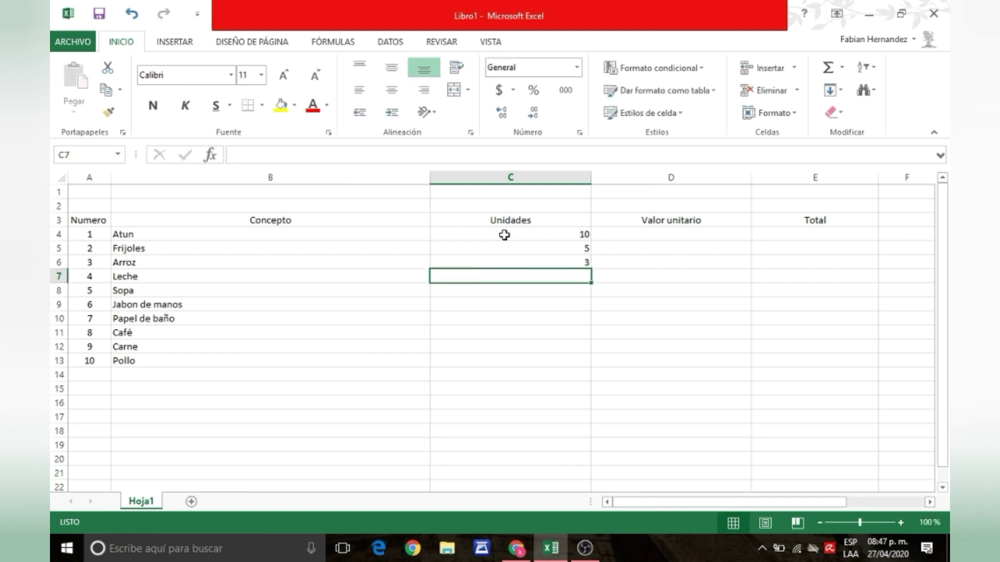
{"action": "type", "text": "8"}
{"action": "key", "text": "Return"}
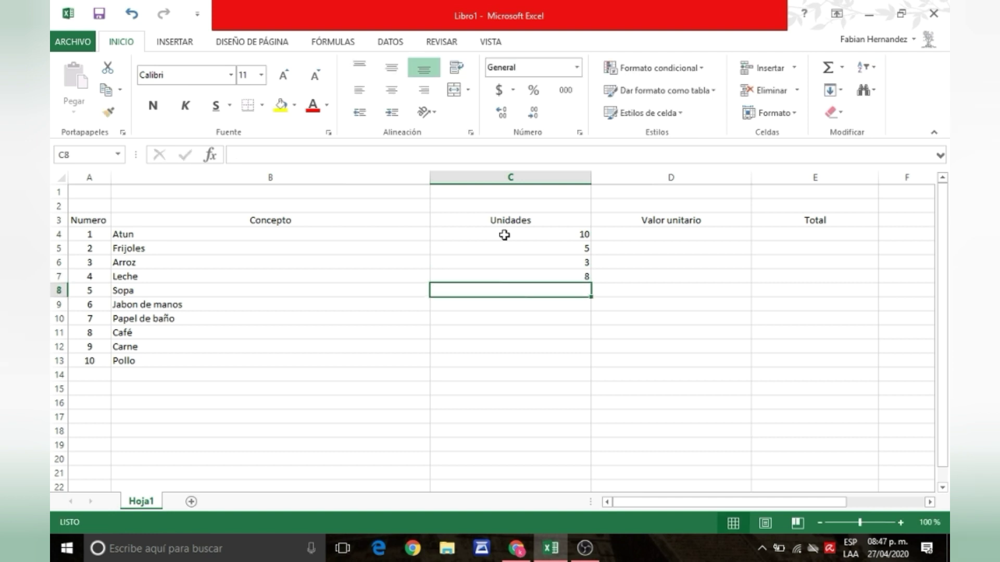
{"action": "type", "text": "12"}
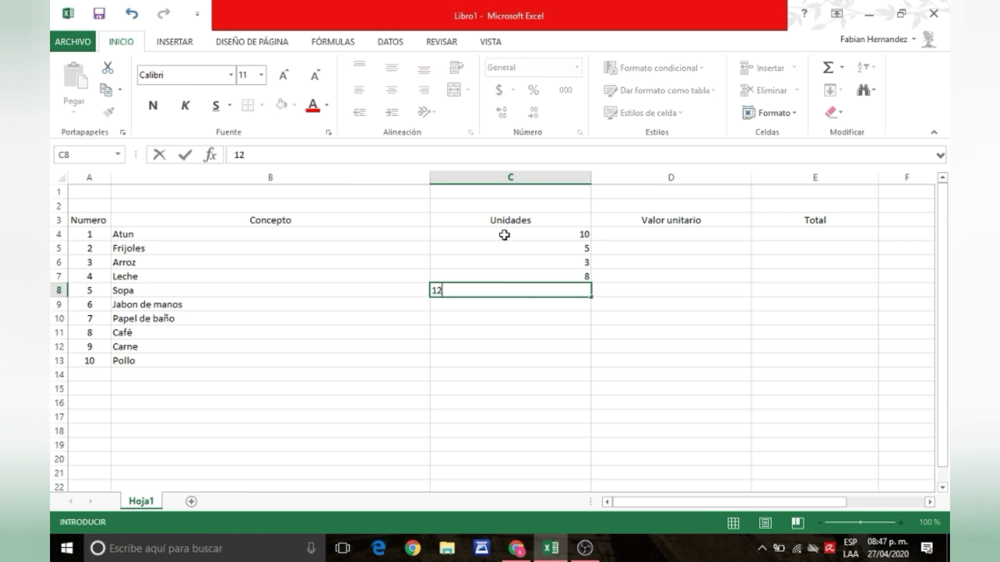
{"action": "key", "text": "Return"}
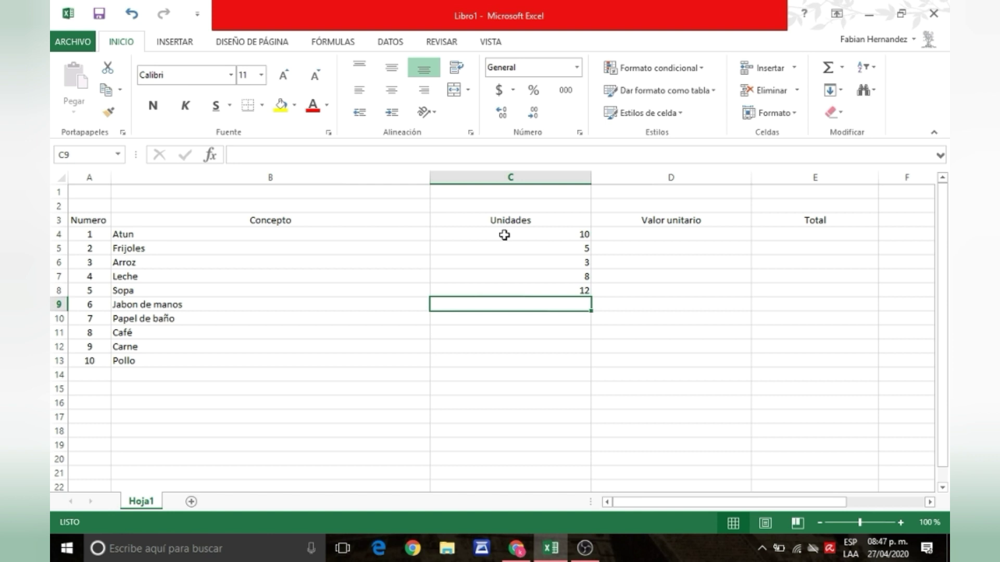
Step: Enter 3, 8, 2, 3 and 4 as Unidades for Jabon de manos through Pollo in C9:C13, and centre the range C4:C14
{"action": "type", "text": "3"}
{"action": "key", "text": "Return"}
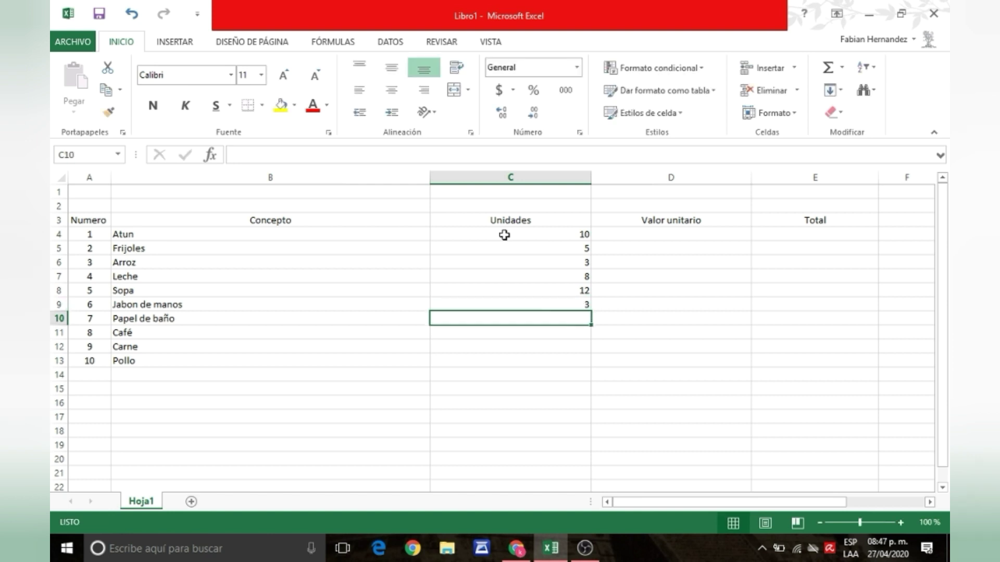
{"action": "type", "text": "8"}
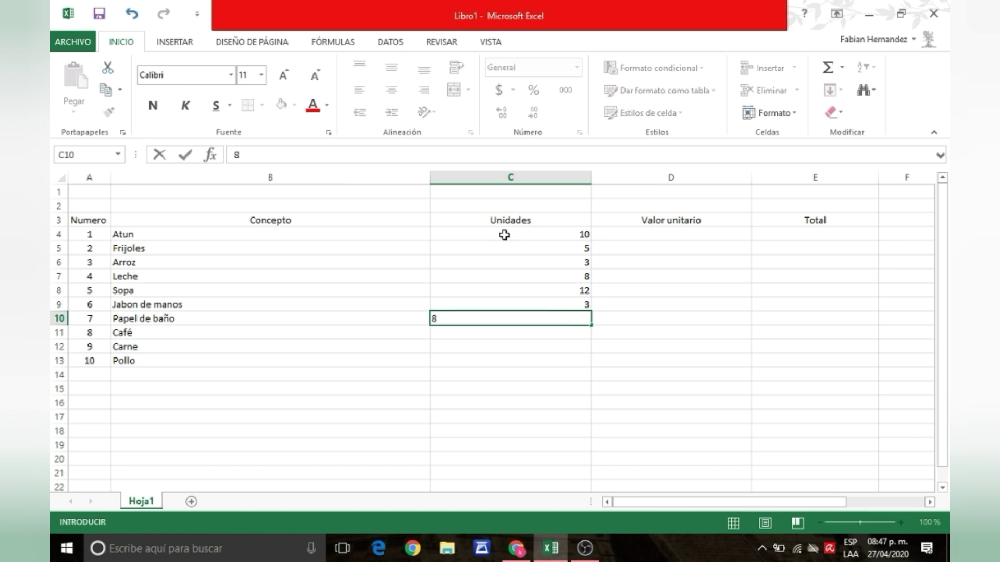
{"action": "key", "text": "Return"}
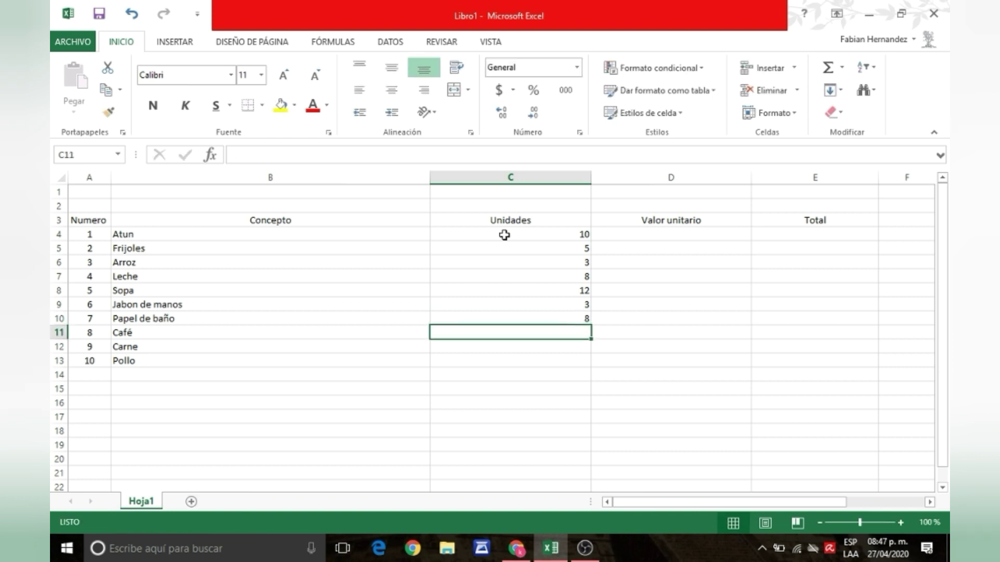
{"action": "type", "text": "2"}
{"action": "key", "text": "Return"}
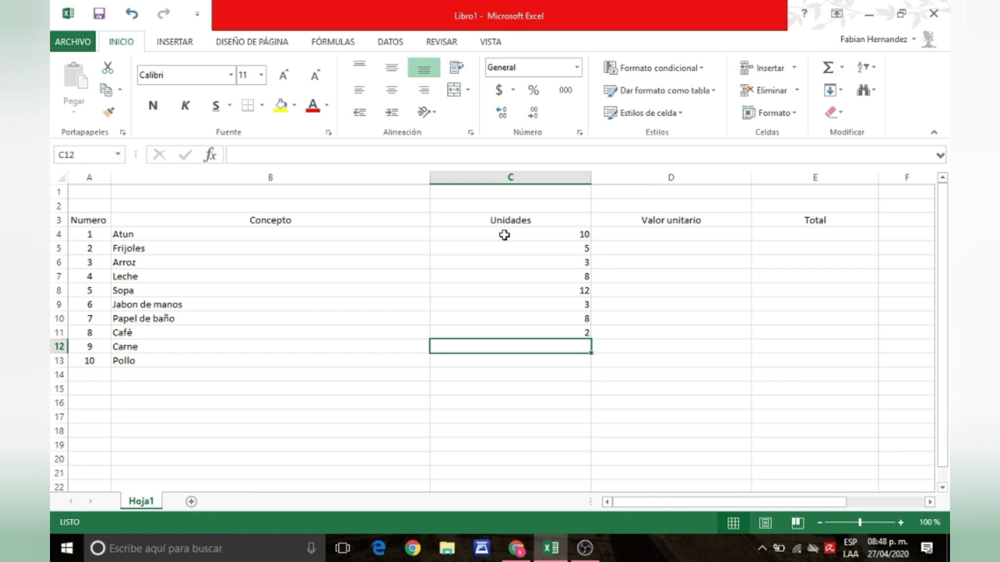
{"action": "type", "text": "3"}
{"action": "key", "text": "Return"}
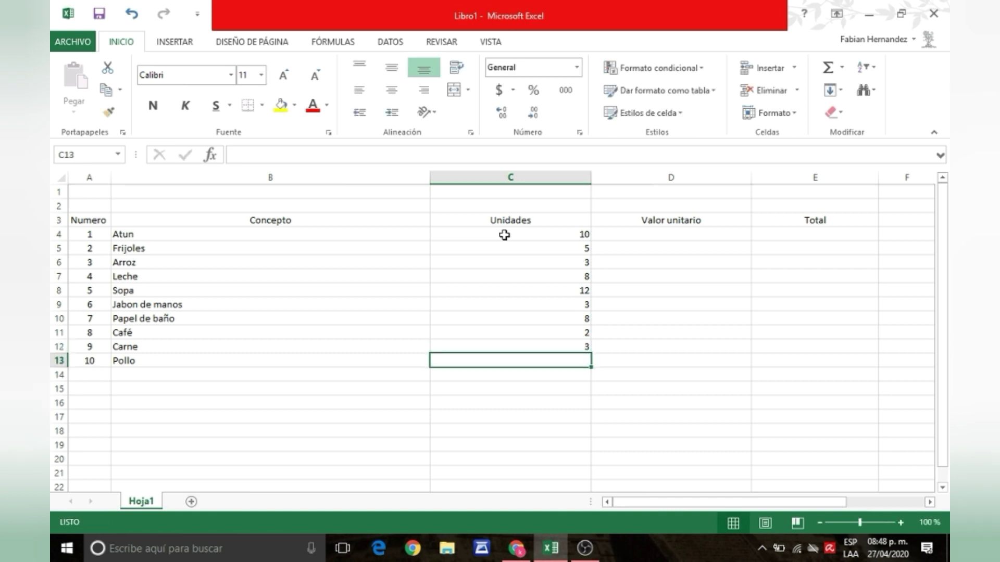
{"action": "type", "text": "4"}
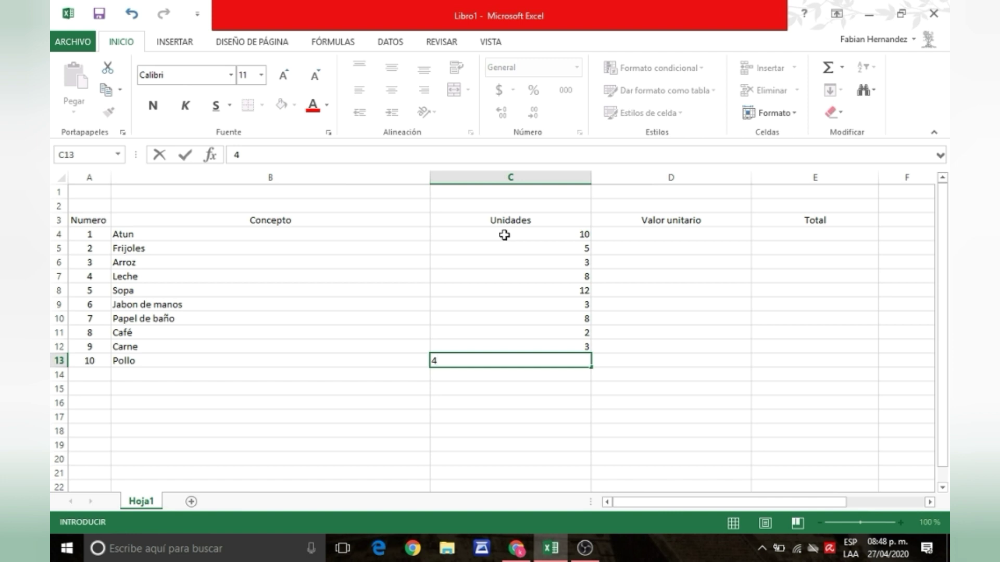
{"action": "key", "text": "Tab"}
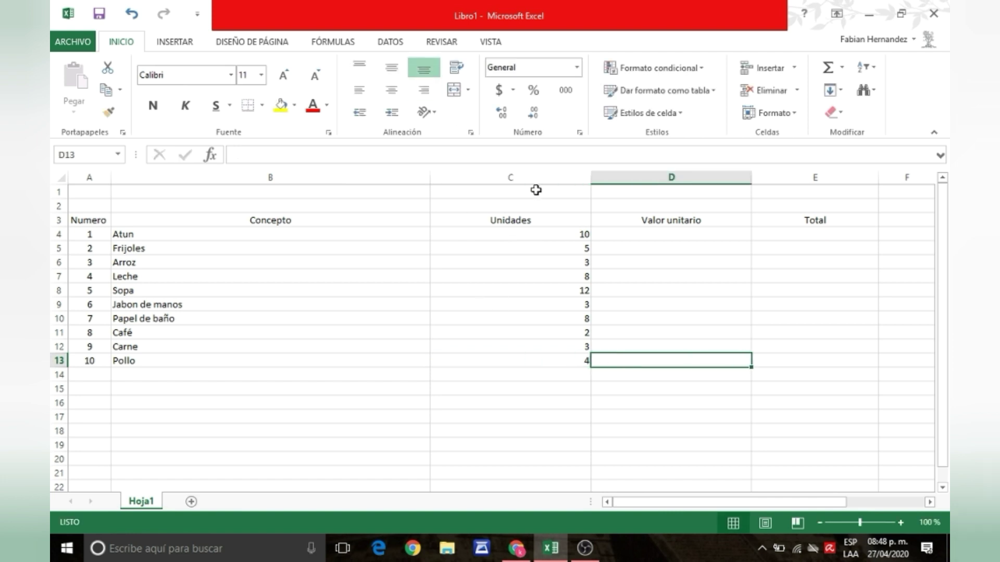
{"action": "left_click_drag", "start_coordinate": [531, 235], "coordinate": [542, 374]}
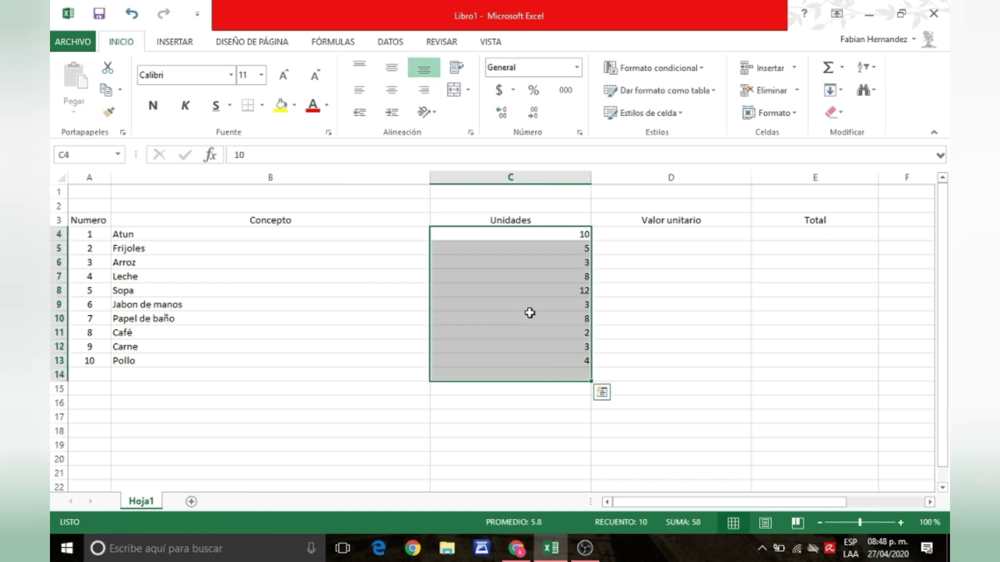
{"action": "left_click", "coordinate": [392, 89]}
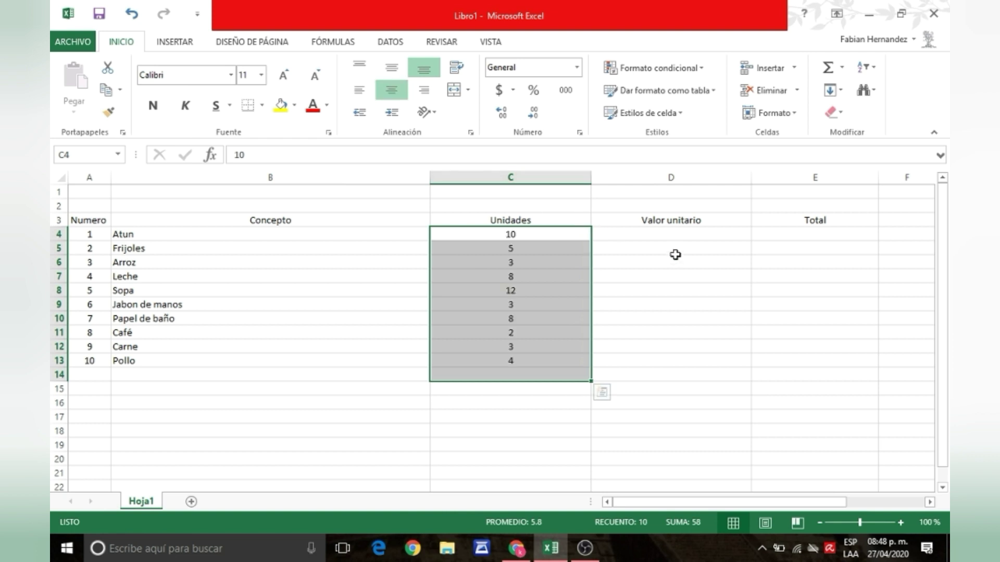
Step: Enter the title DESPENSA in cell B1 above the product table
{"action": "left_click", "coordinate": [600, 248]}
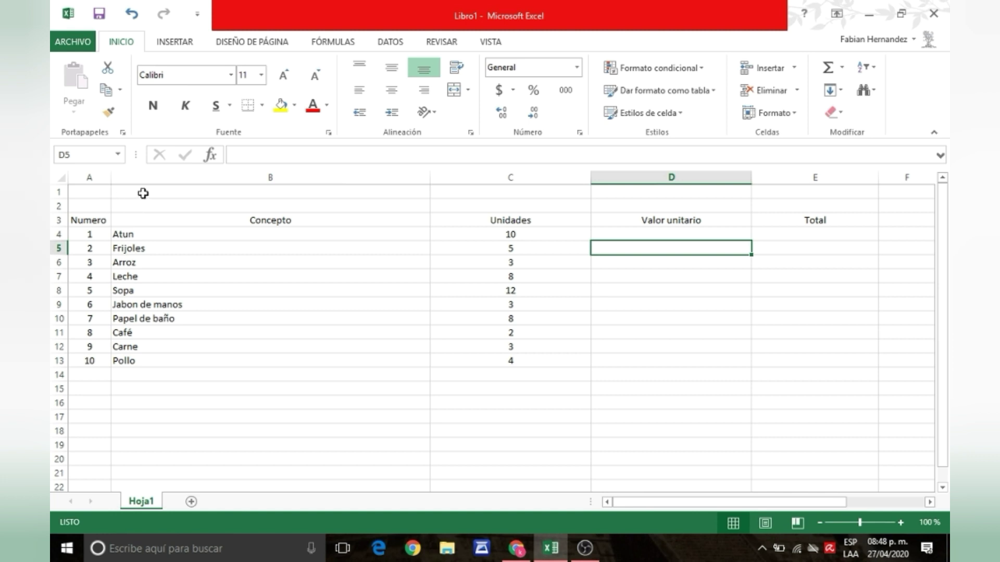
{"action": "left_click", "coordinate": [141, 190]}
{"action": "left_click_drag", "start_coordinate": [144, 192], "coordinate": [165, 202]}
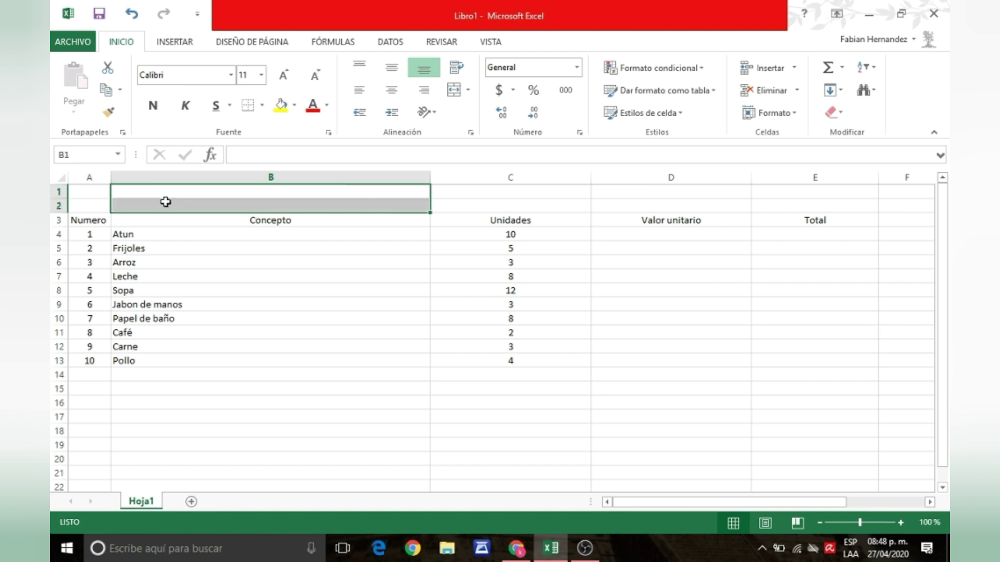
{"action": "left_click", "coordinate": [174, 196]}
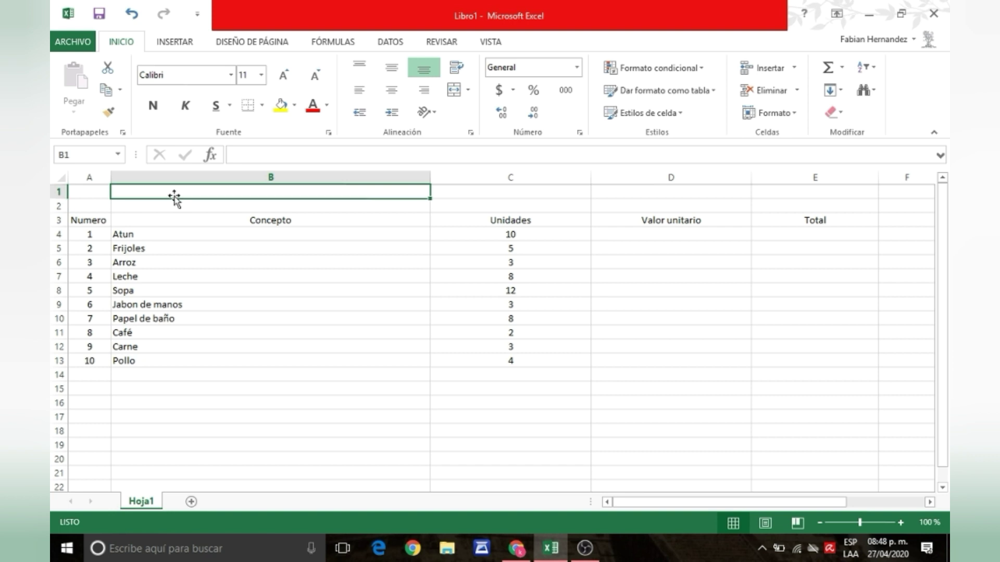
{"action": "type", "text": "DES"}
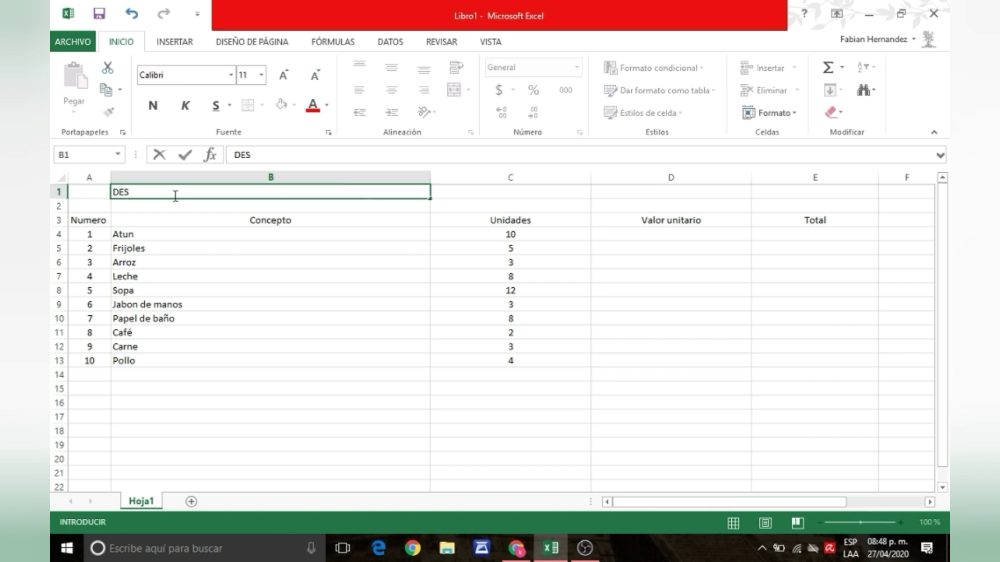
{"action": "type", "text": "PENSA"}
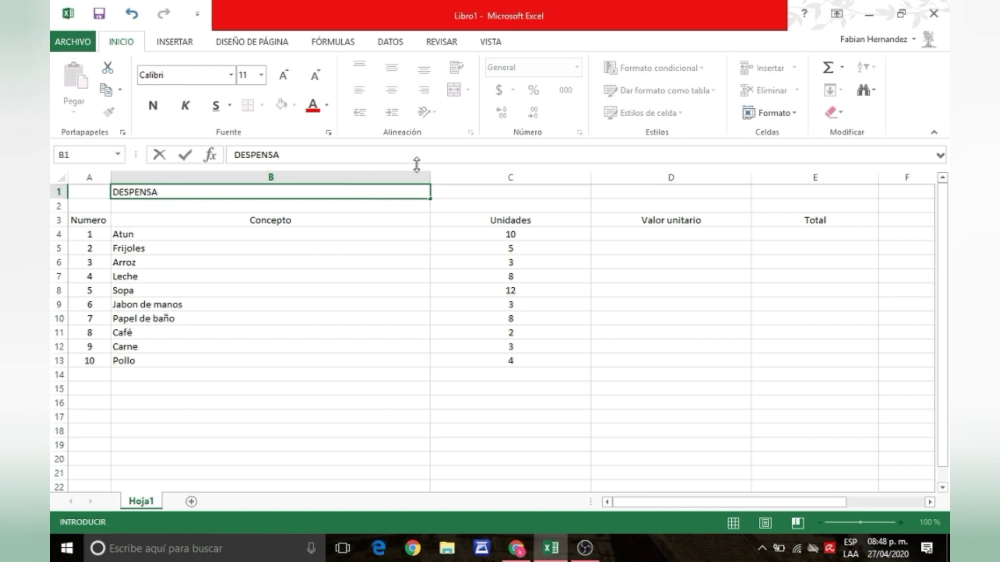
{"action": "left_click", "coordinate": [247, 232]}
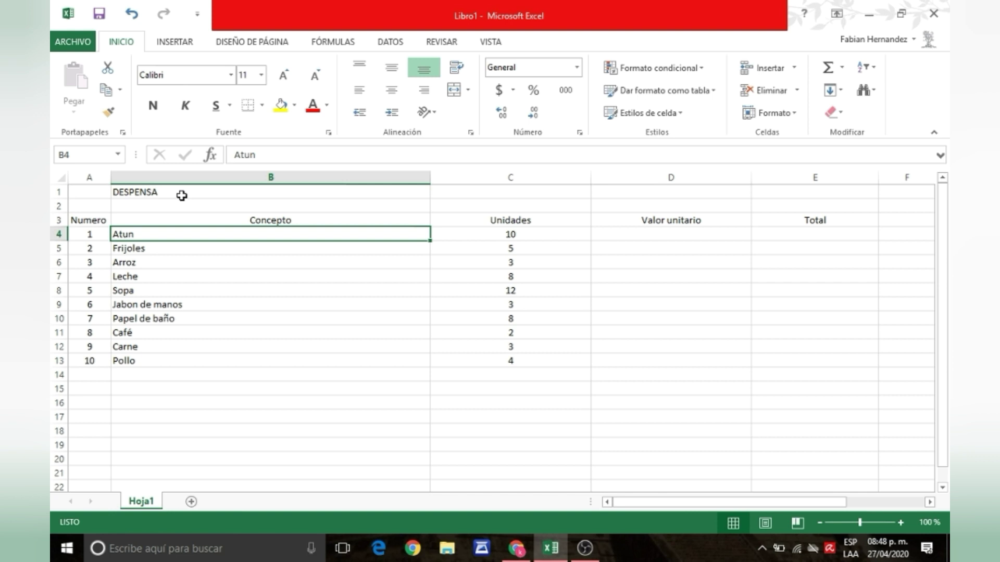
Step: Merge and centre cells B1:B2 holding the DESPENSA title, and align the text vertically in the middle
{"action": "left_click_drag", "start_coordinate": [190, 191], "coordinate": [190, 204]}
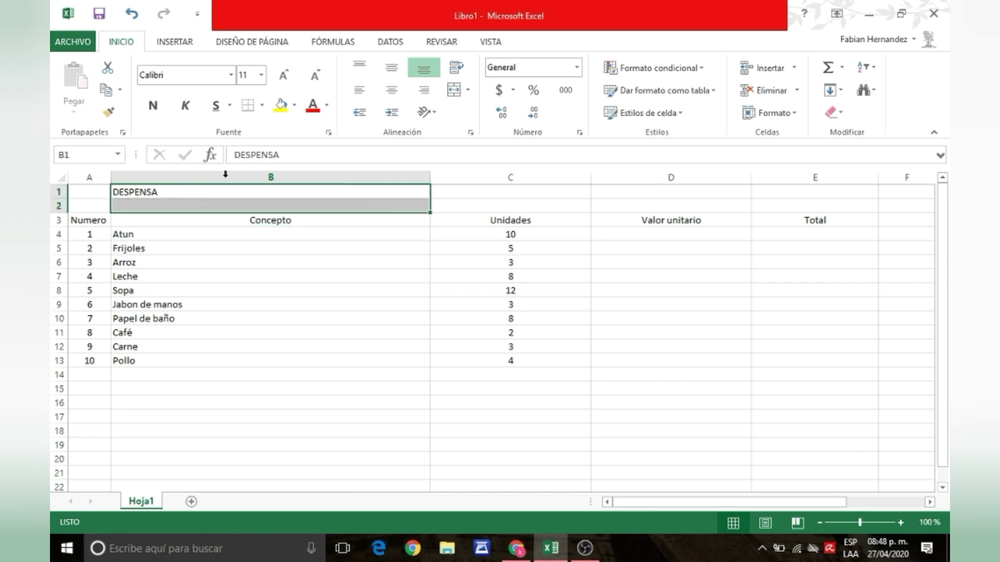
{"action": "left_click", "coordinate": [455, 93]}
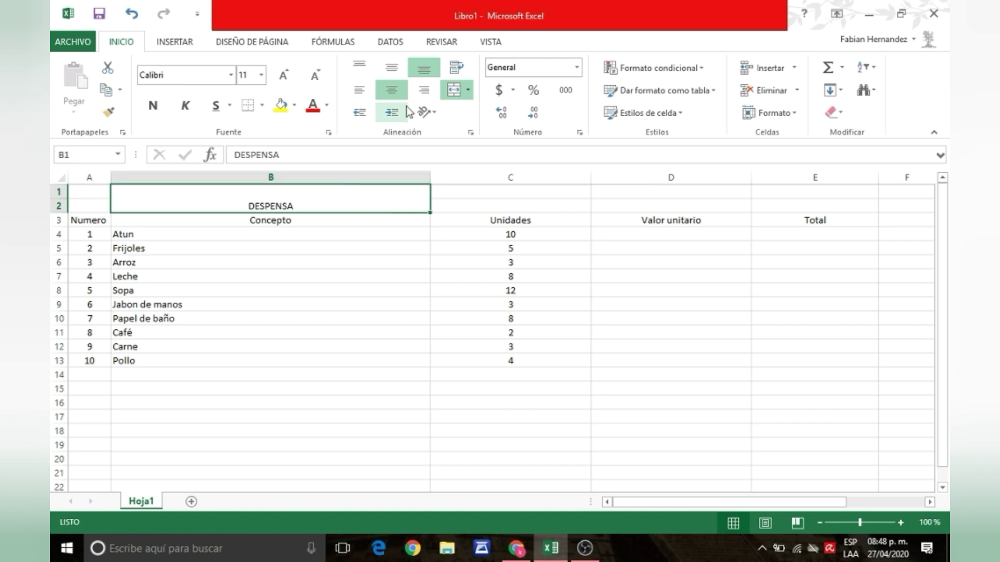
{"action": "left_click", "coordinate": [396, 69]}
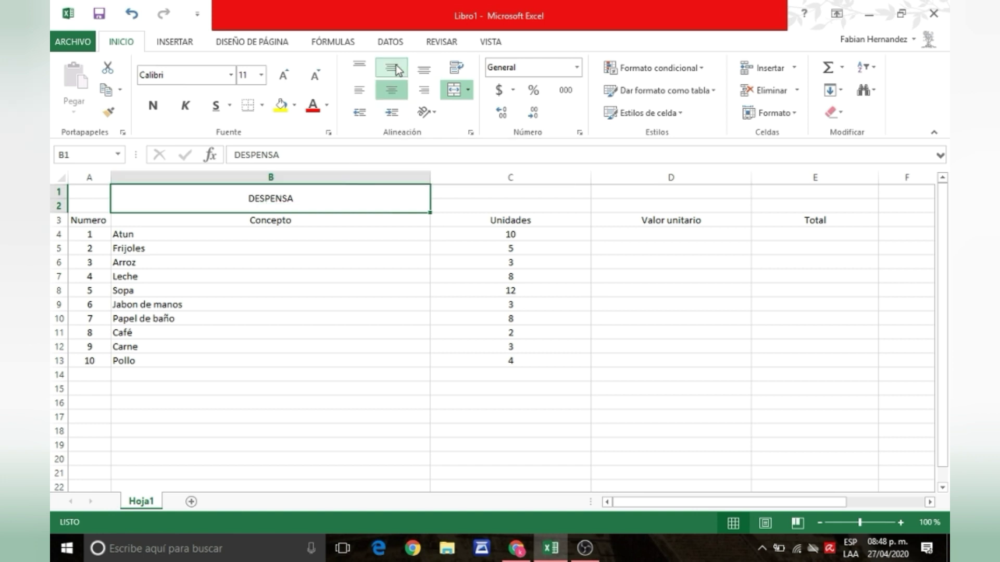
{"action": "left_click", "coordinate": [449, 76]}
{"action": "left_click", "coordinate": [451, 76]}
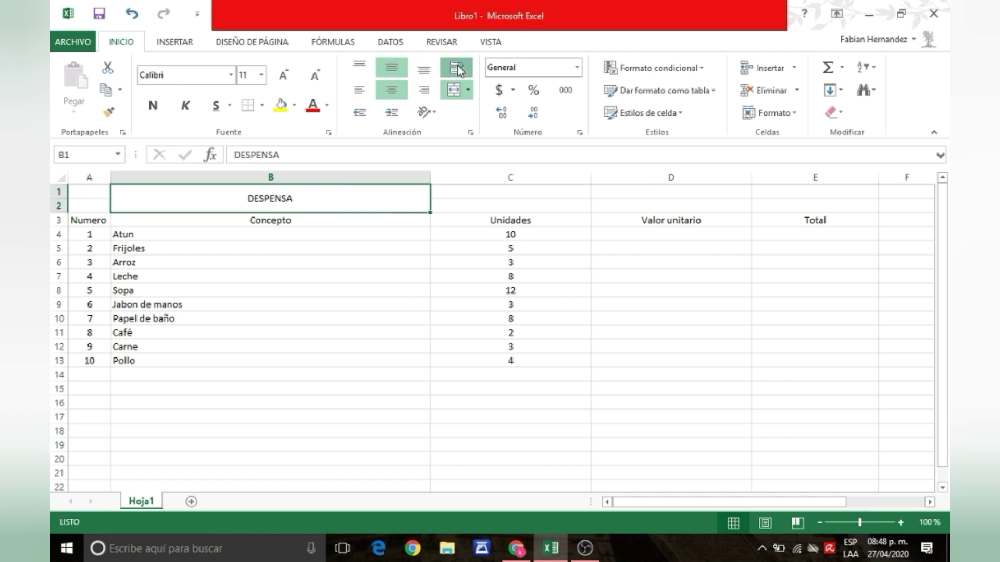
{"action": "left_click", "coordinate": [357, 299]}
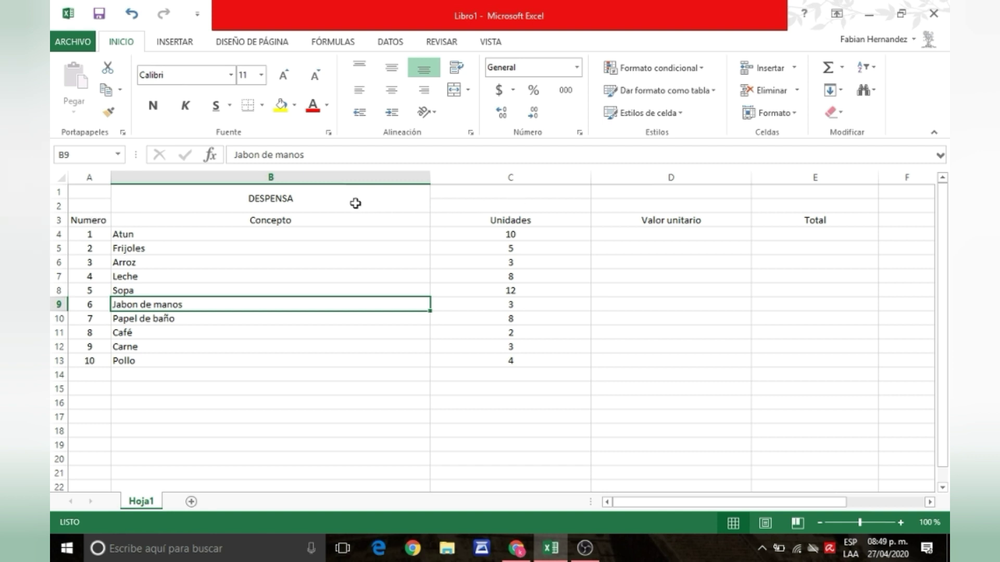
Step: Extend the merged and centred DESPENSA title across cells B1:E2
{"action": "left_click_drag", "start_coordinate": [379, 201], "coordinate": [783, 192]}
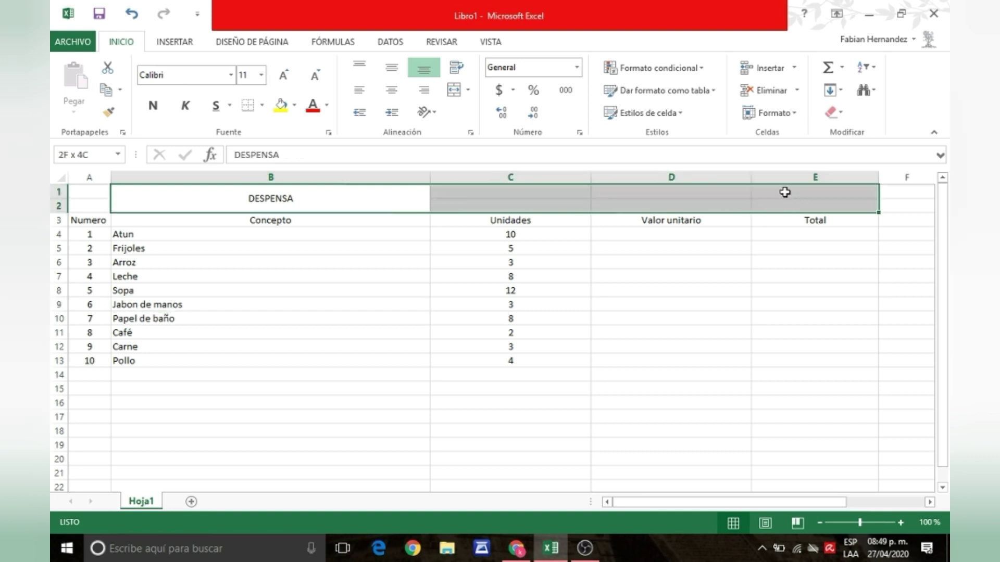
{"action": "left_click", "coordinate": [454, 92]}
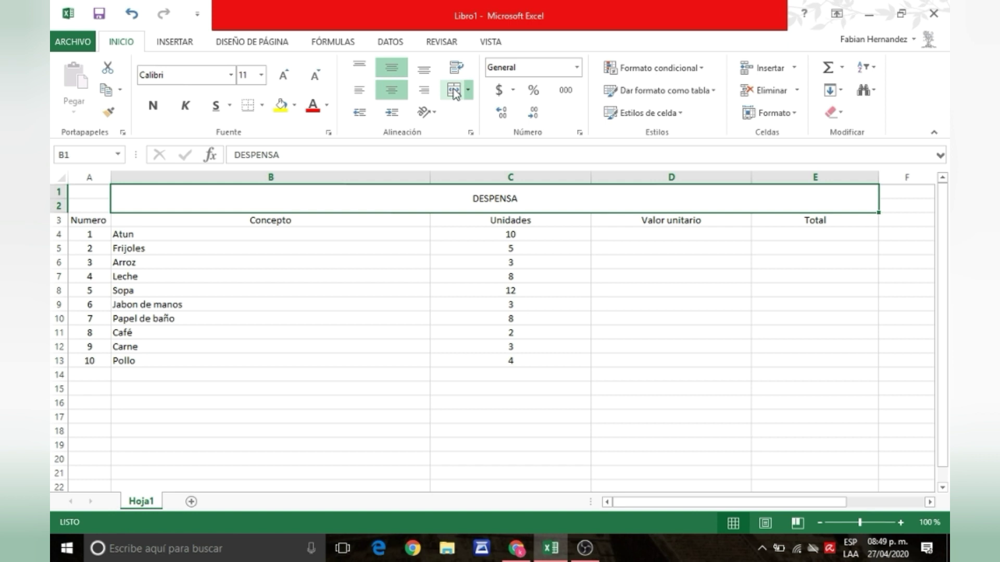
{"action": "left_click", "coordinate": [382, 385]}
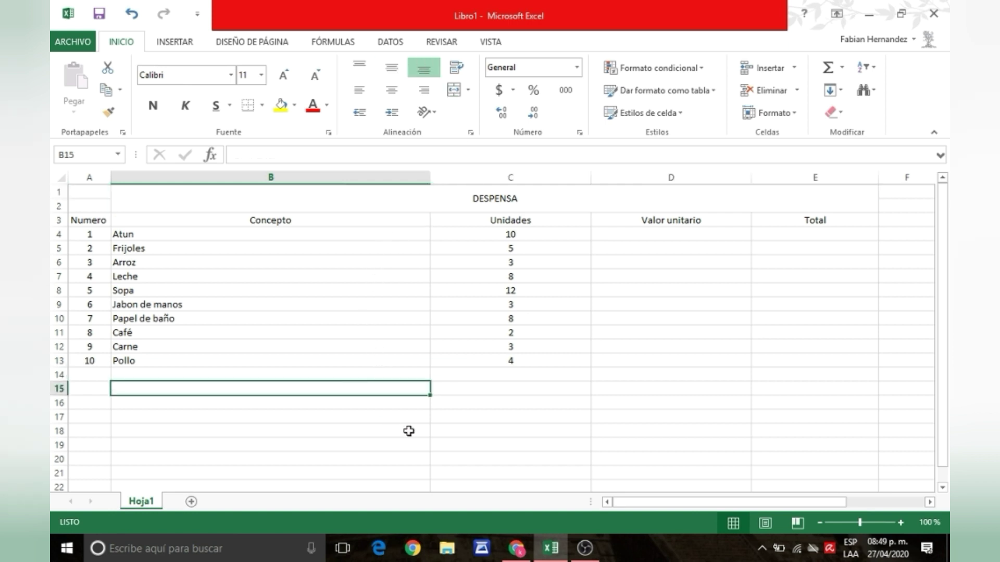
Step: Add outside borders (Bordes externos) around the merged DESPENSA title cell
{"action": "left_click_drag", "start_coordinate": [198, 195], "coordinate": [367, 203]}
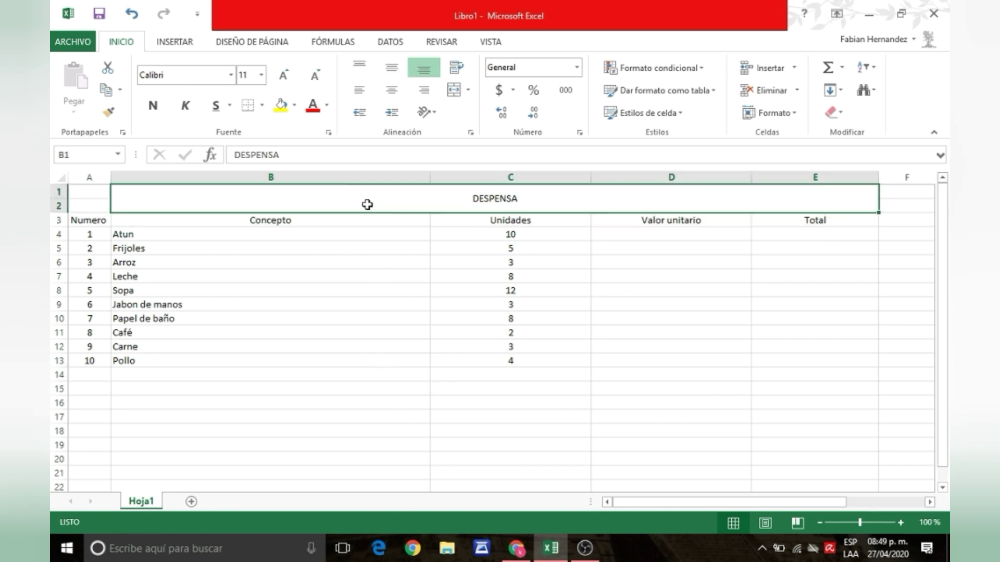
{"action": "left_click", "coordinate": [260, 106]}
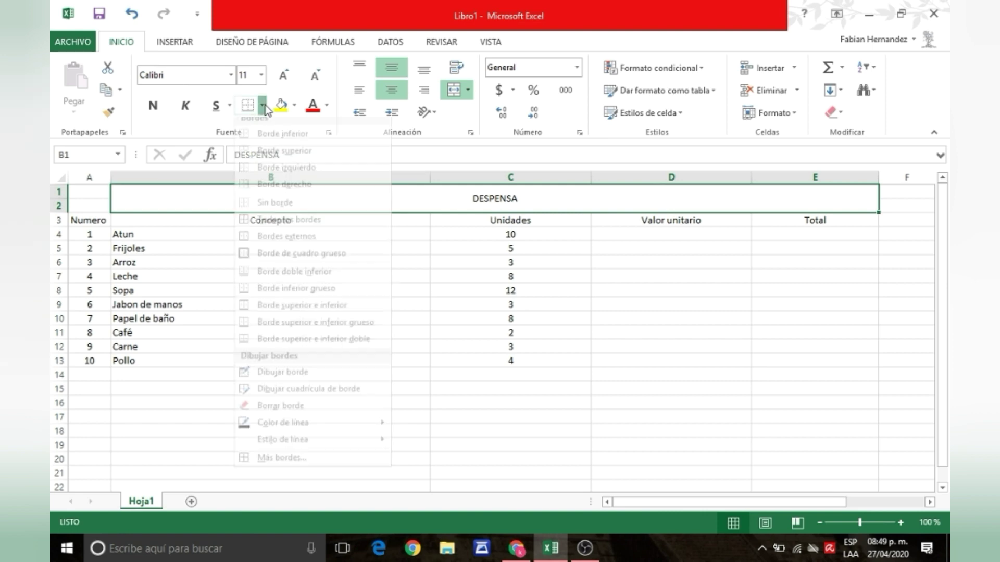
{"action": "left_click", "coordinate": [284, 245]}
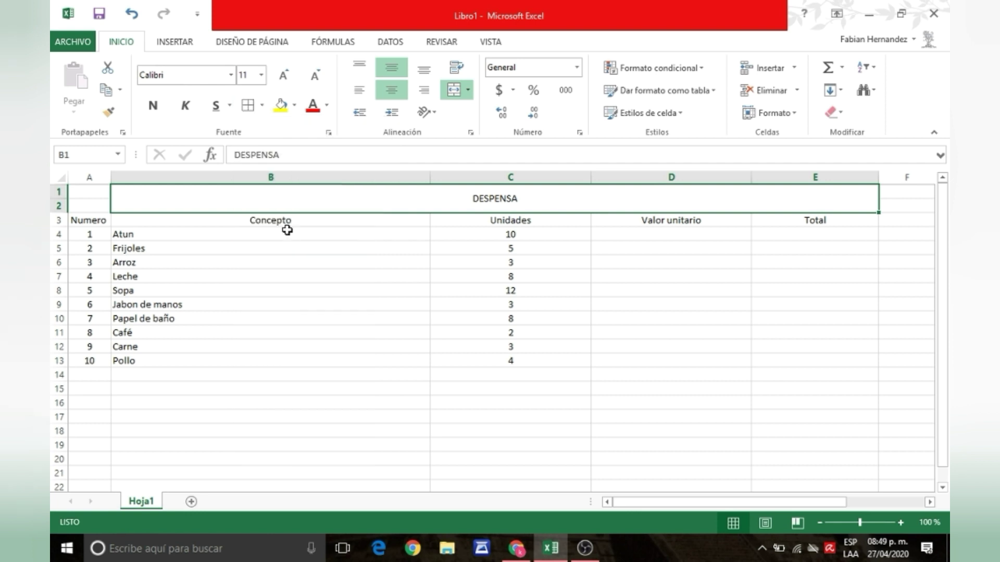
{"action": "left_click", "coordinate": [138, 259]}
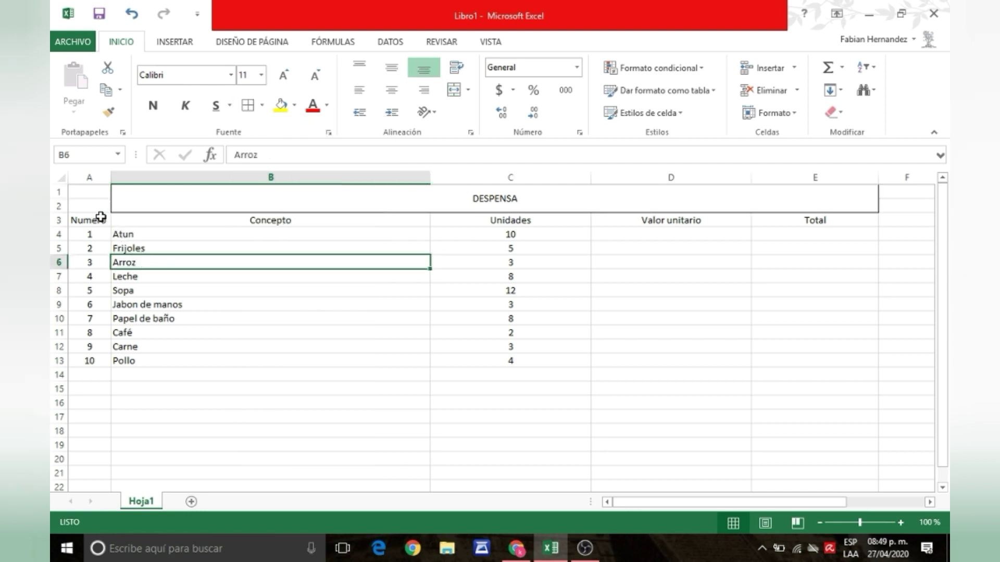
Step: Apply all borders (Todos los bordes) to the table range A3:E13 and make row 2 slightly taller
{"action": "left_click_drag", "start_coordinate": [83, 223], "coordinate": [816, 361]}
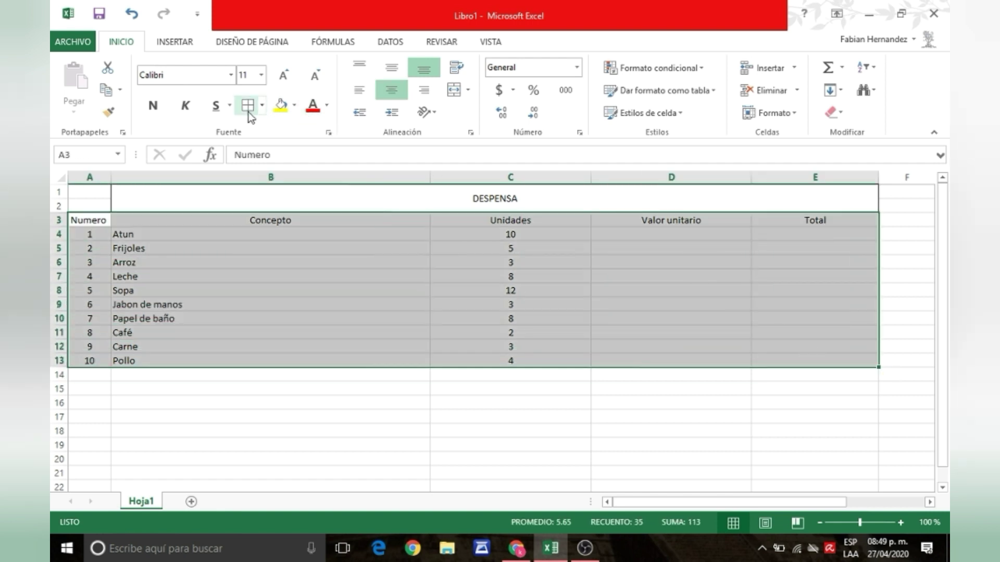
{"action": "left_click", "coordinate": [262, 107]}
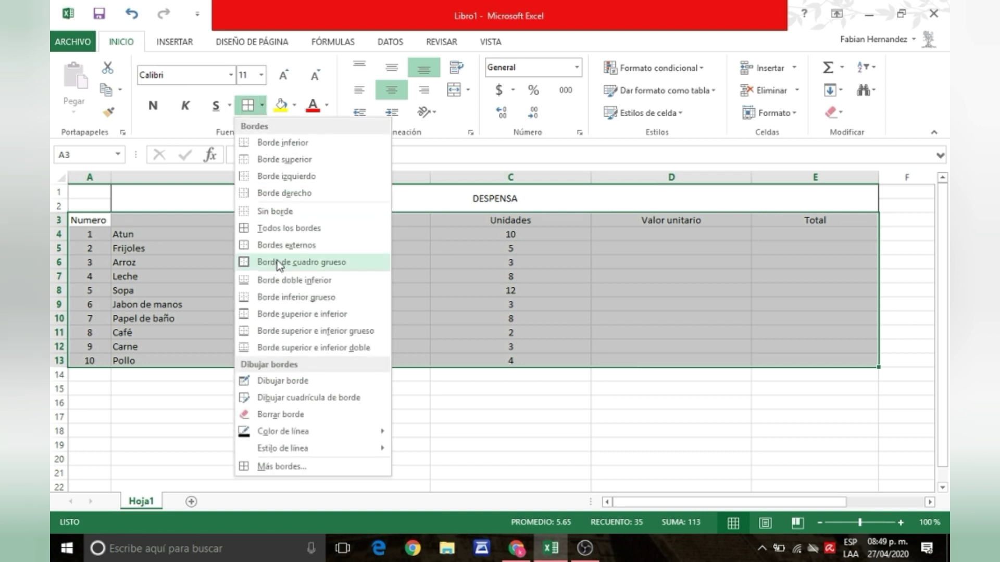
{"action": "left_click", "coordinate": [280, 232]}
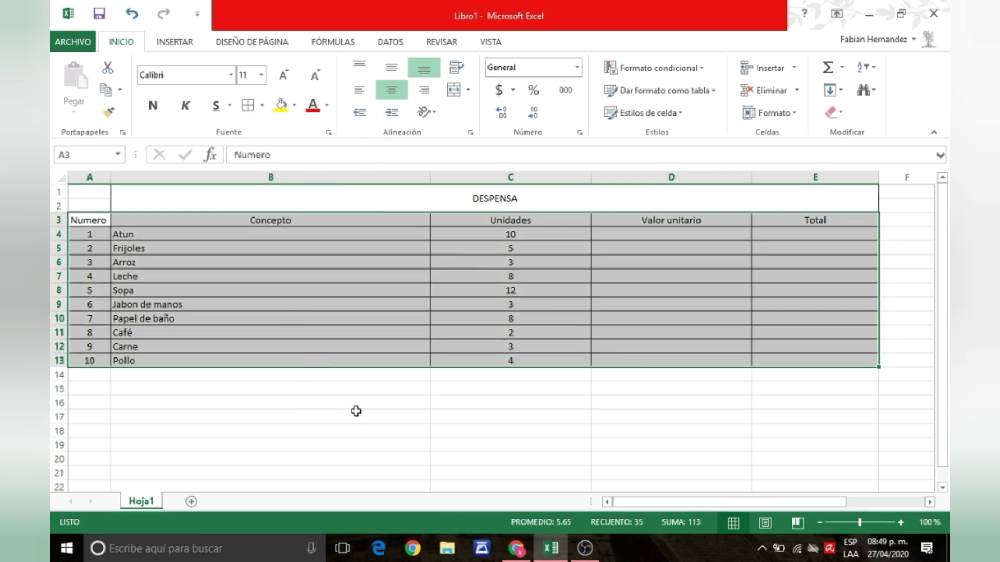
{"action": "left_click", "coordinate": [356, 412]}
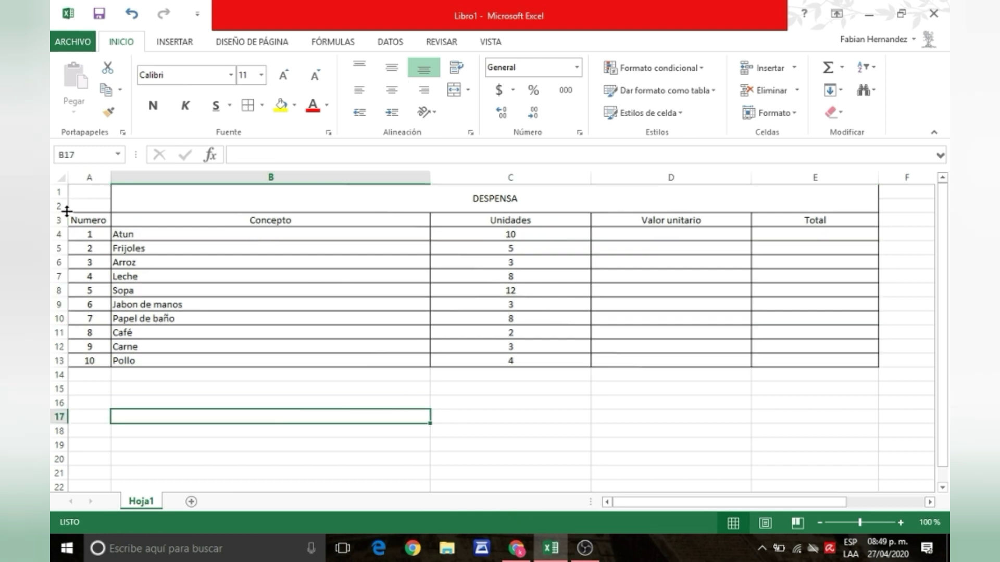
{"action": "left_click_drag", "start_coordinate": [67, 211], "coordinate": [60, 218]}
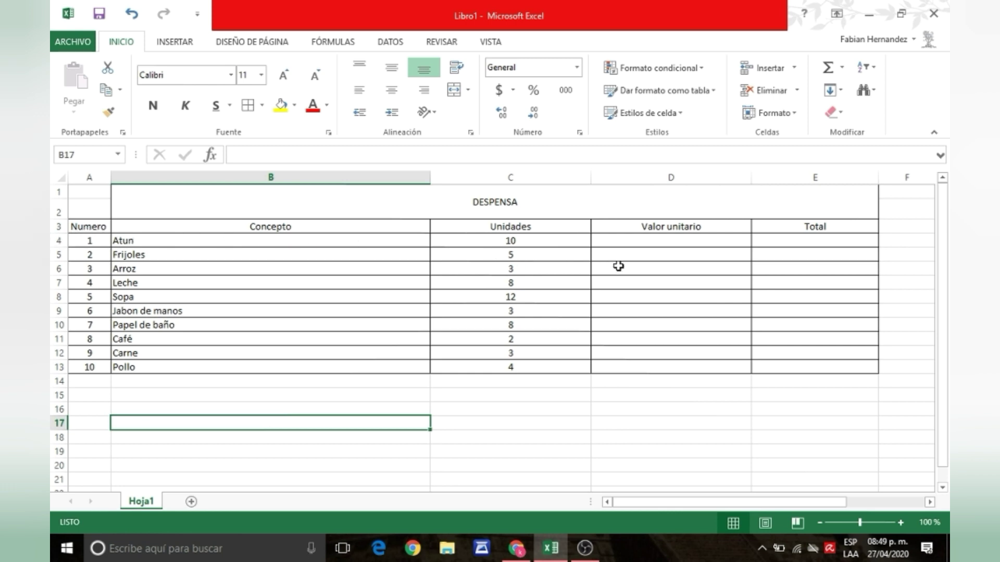
Step: Enter 11, 21 and 19 as the Valor unitario for Atun, Frijoles and Arroz in cells D4:D6
{"action": "left_click", "coordinate": [651, 239]}
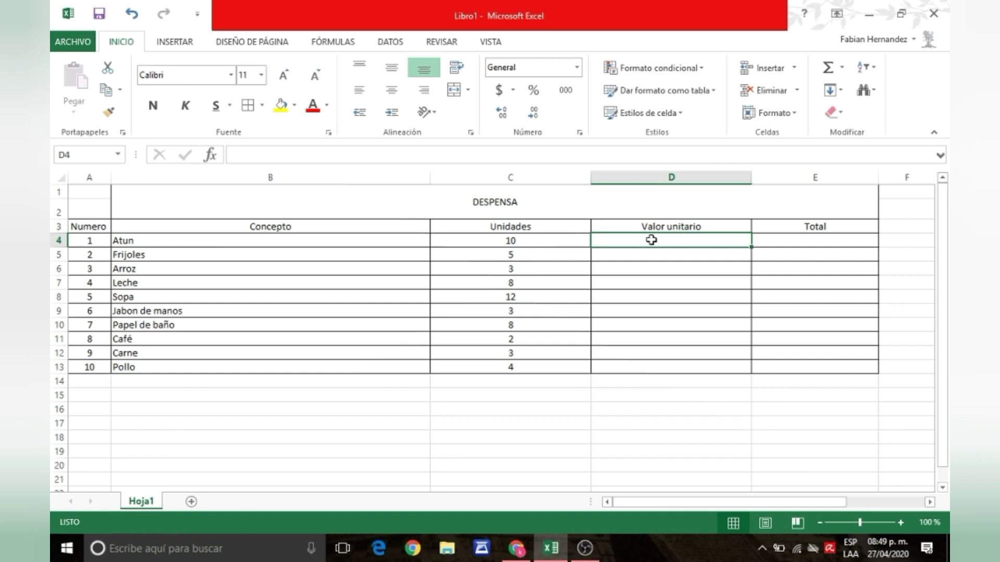
{"action": "type", "text": "11"}
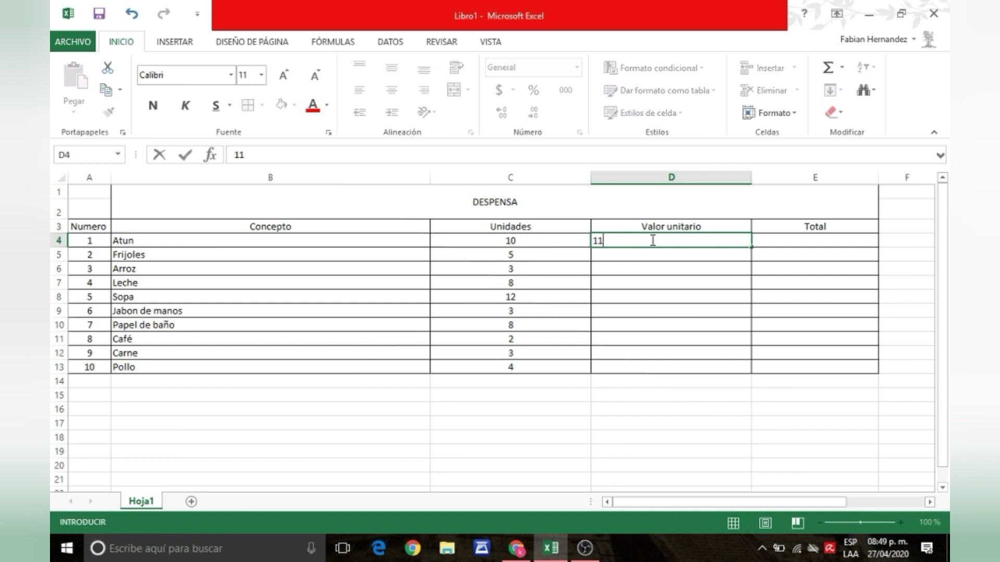
{"action": "type", "text": ".00"}
{"action": "key", "text": "Return"}
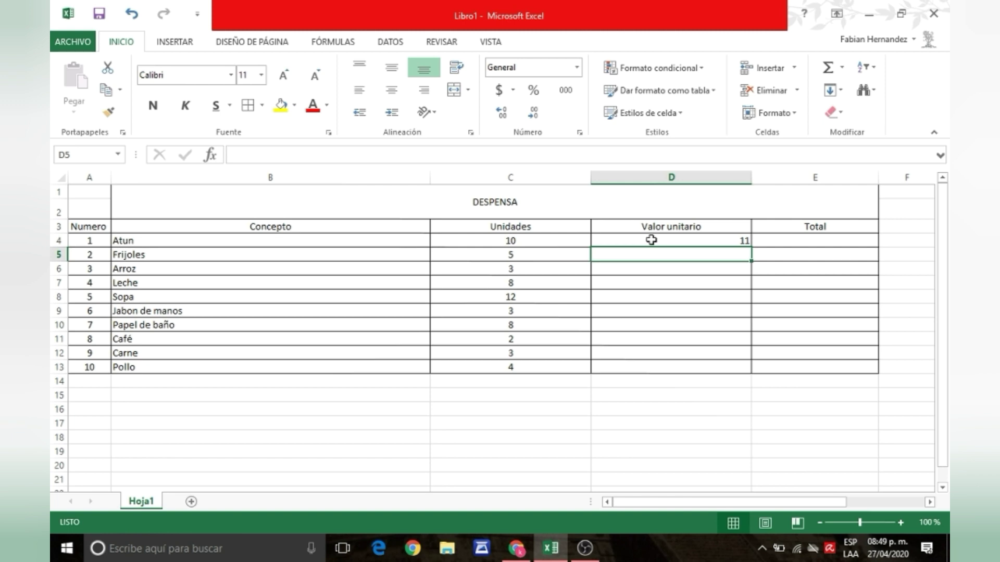
{"action": "type", "text": "21"}
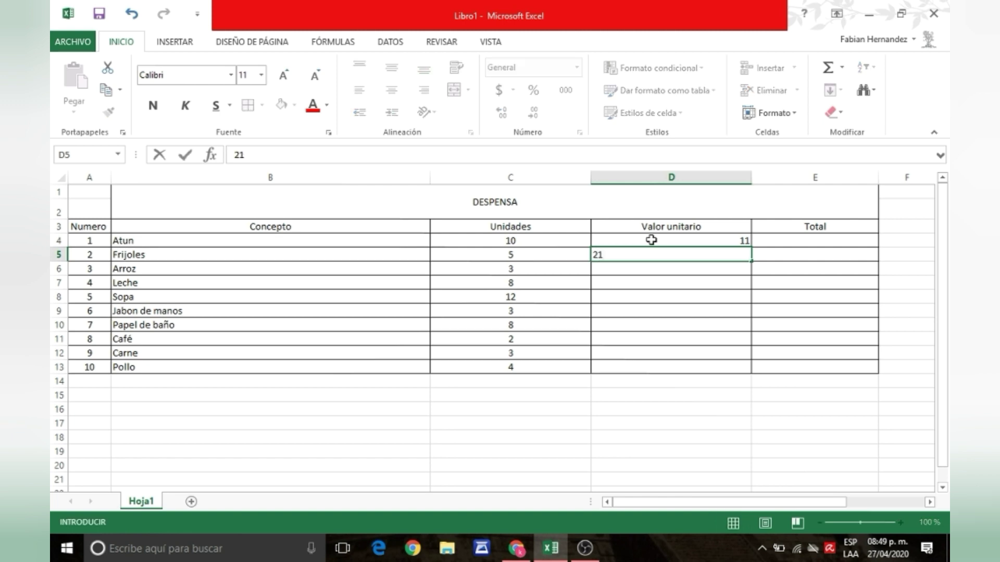
{"action": "key", "text": "Return"}
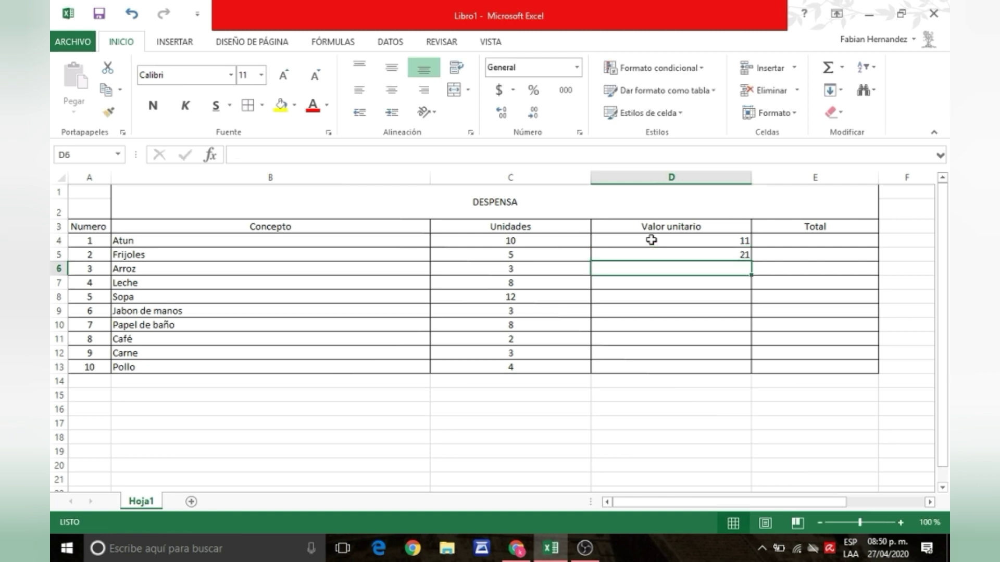
{"action": "type", "text": "19"}
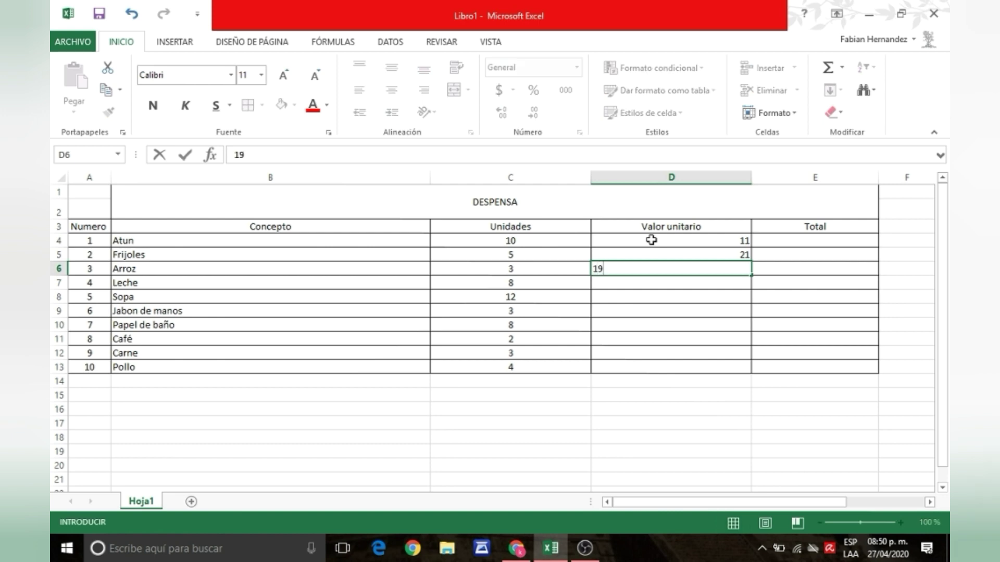
{"action": "key", "text": "Return"}
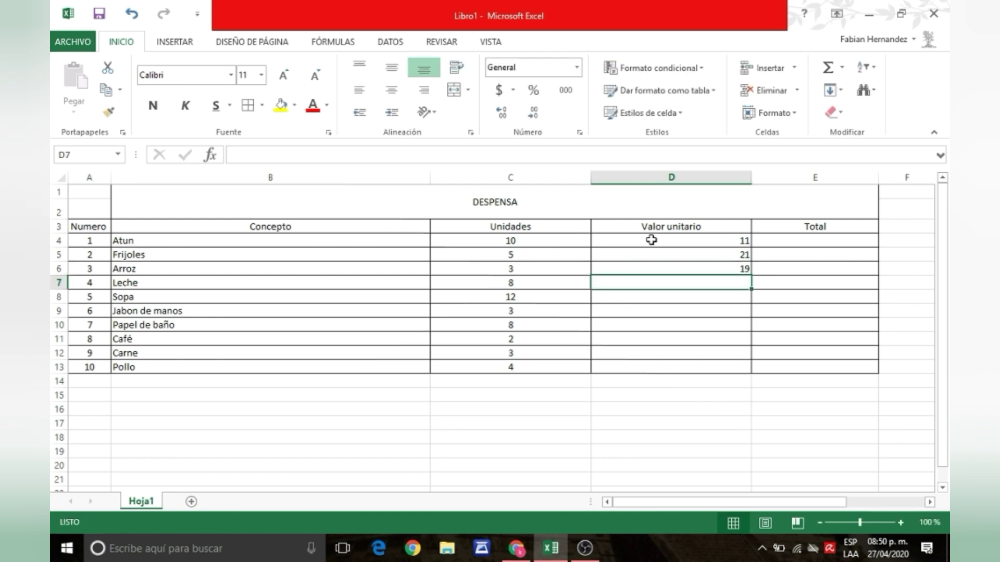
Step: Enter 15, 4 and 18 as the Valor unitario for Leche, Sopa and Jabon de manos in cells D7:D9
{"action": "type", "text": "15"}
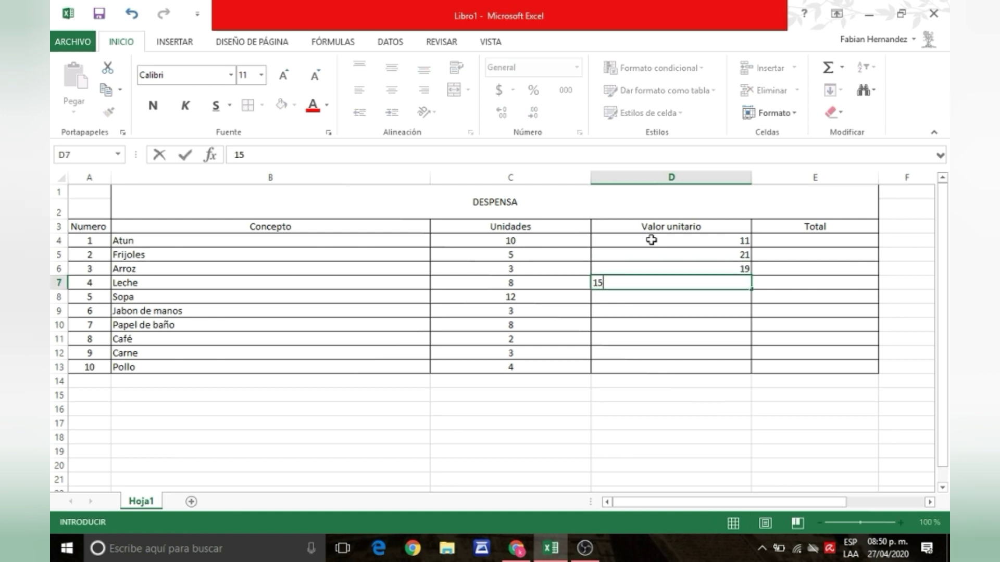
{"action": "key", "text": "Return"}
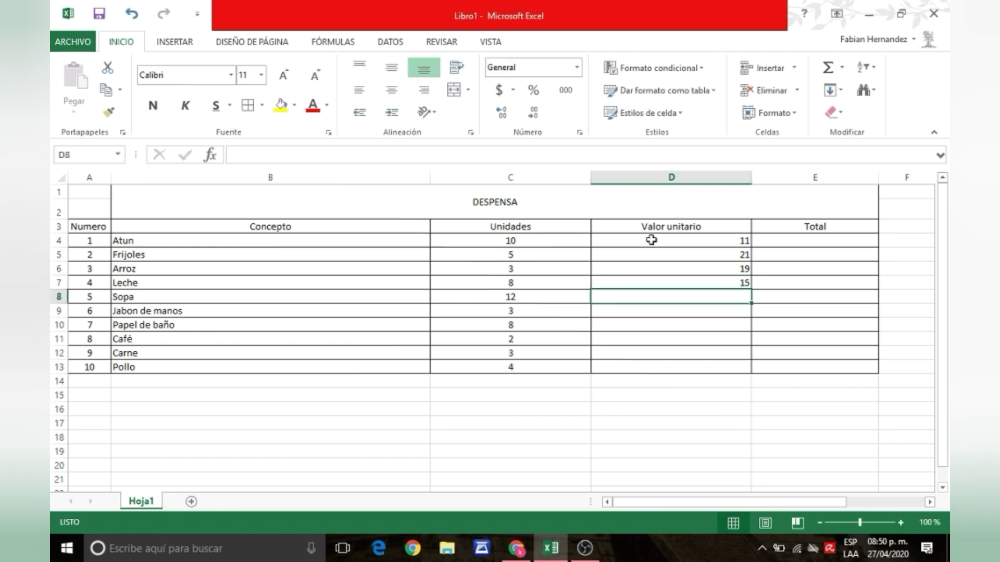
{"action": "type", "text": "4"}
{"action": "key", "text": "Return"}
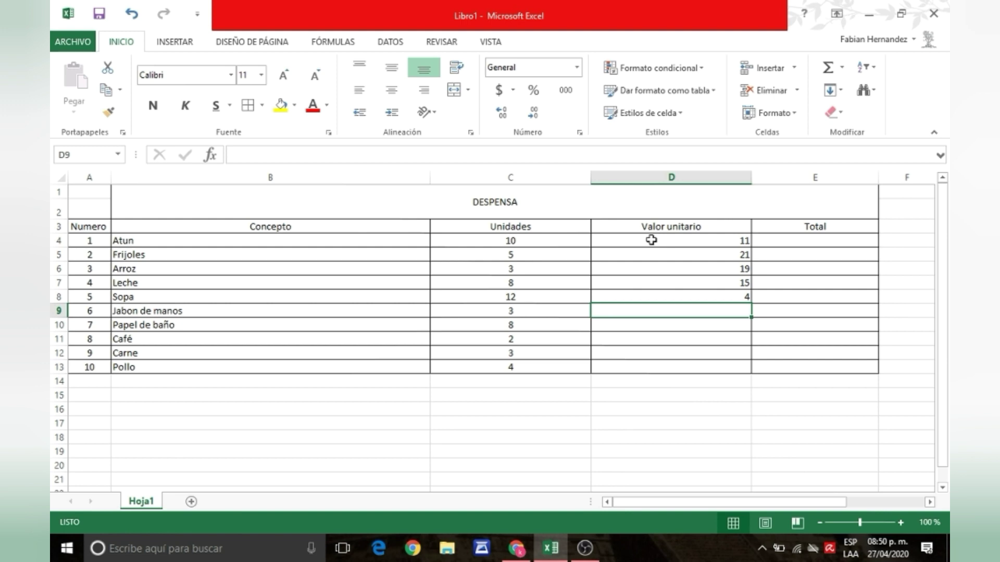
{"action": "type", "text": "1"}
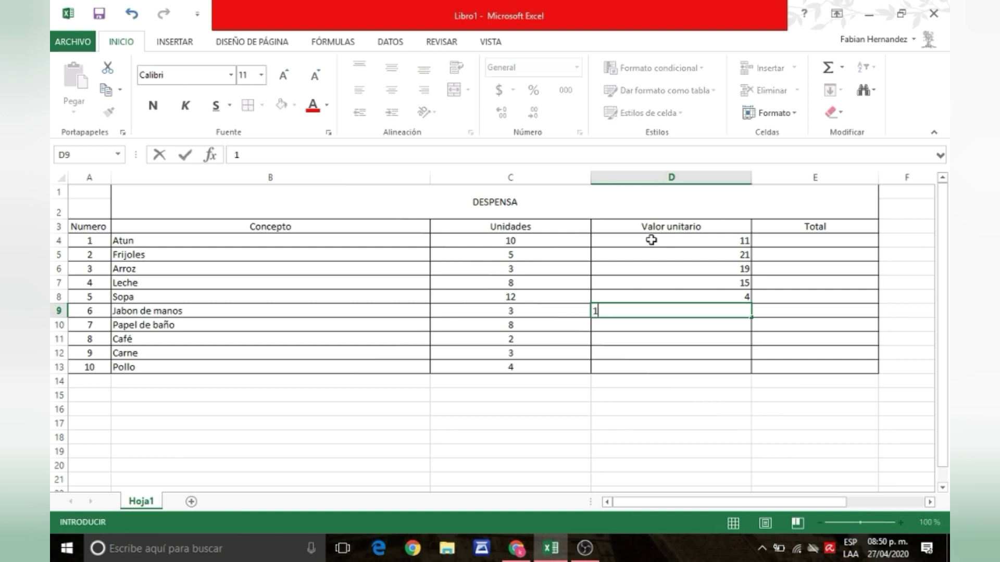
{"action": "type", "text": "8"}
{"action": "key", "text": "Return"}
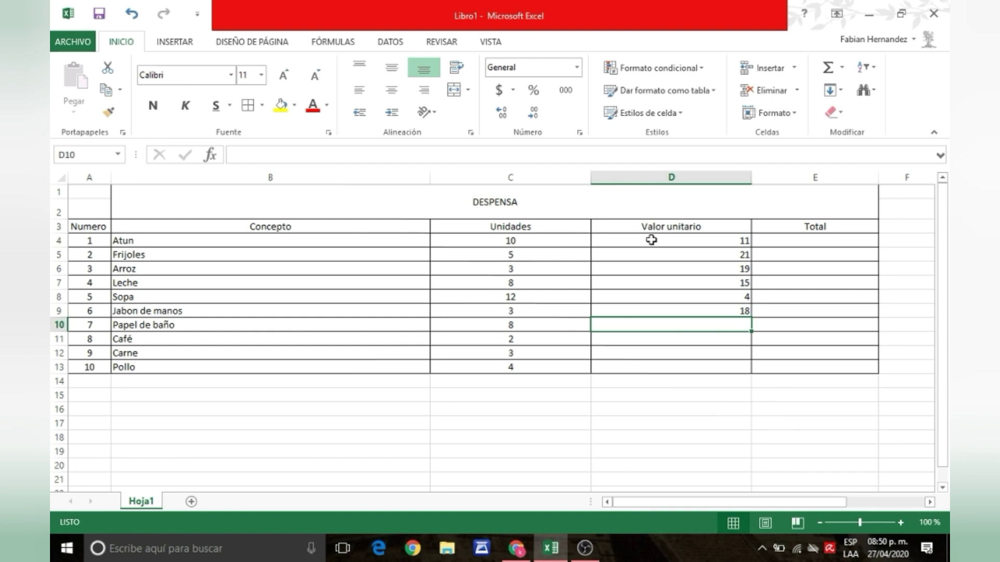
Step: Enter 25, 56, 89 and 45 as the Valor unitario for Papel de baño, Café, Carne and Pollo in cells D10:D13
{"action": "type", "text": "25"}
{"action": "key", "text": "Return"}
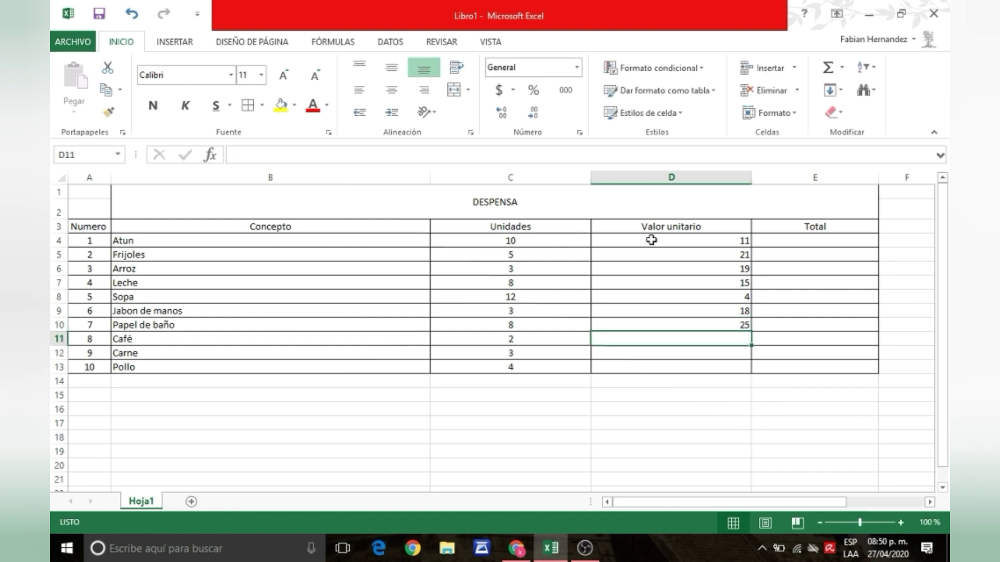
{"action": "type", "text": "5"}
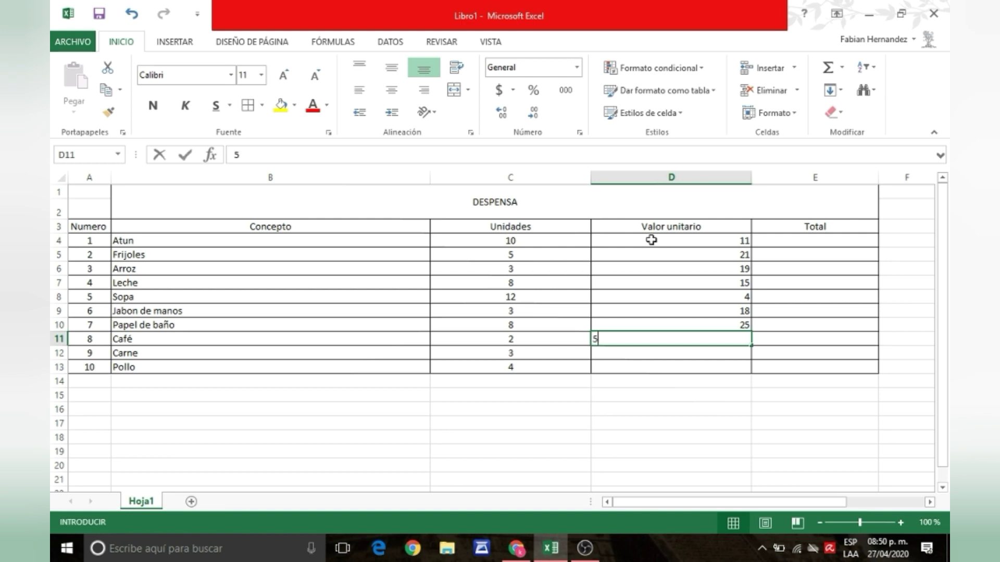
{"action": "type", "text": "6"}
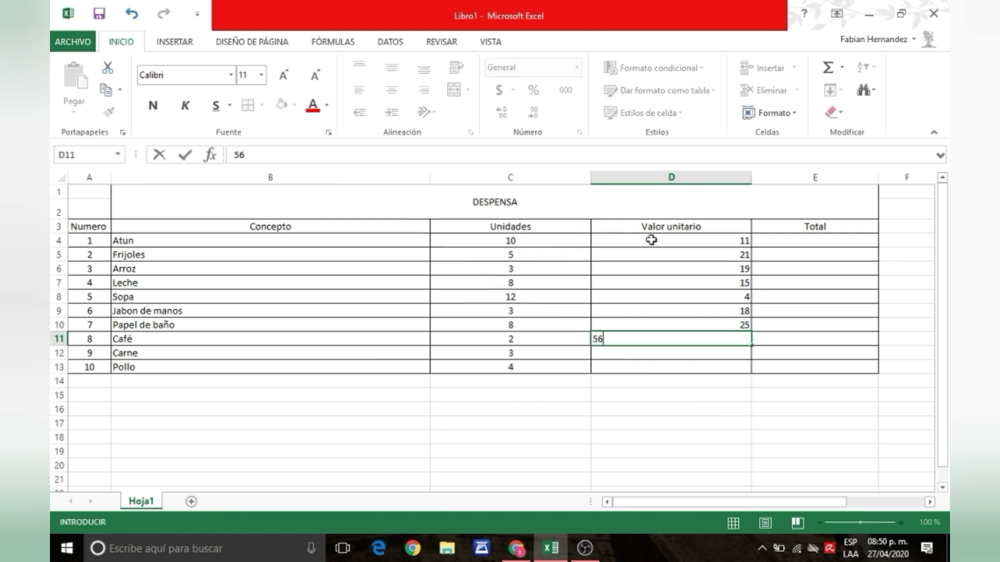
{"action": "key", "text": "Return"}
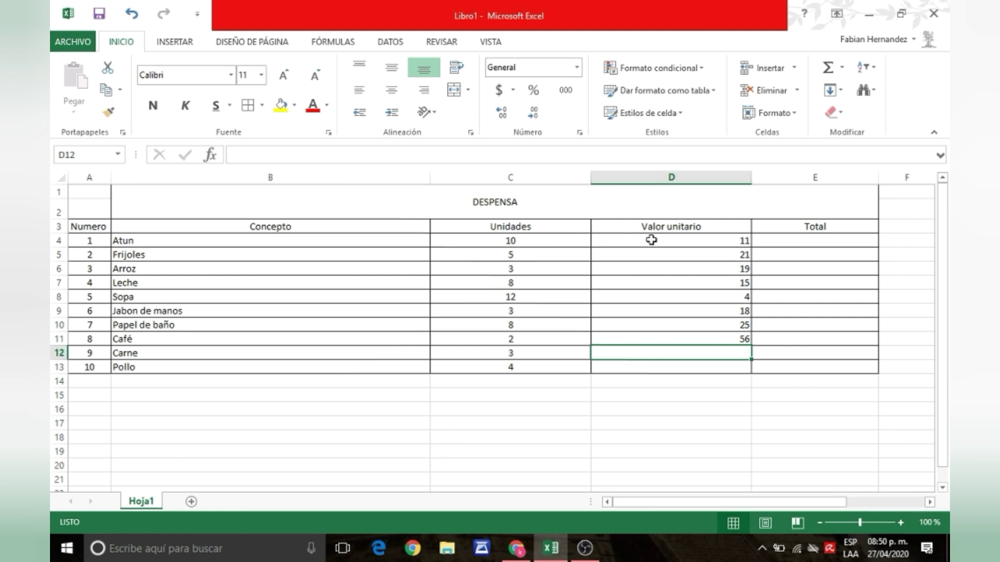
{"action": "type", "text": "89"}
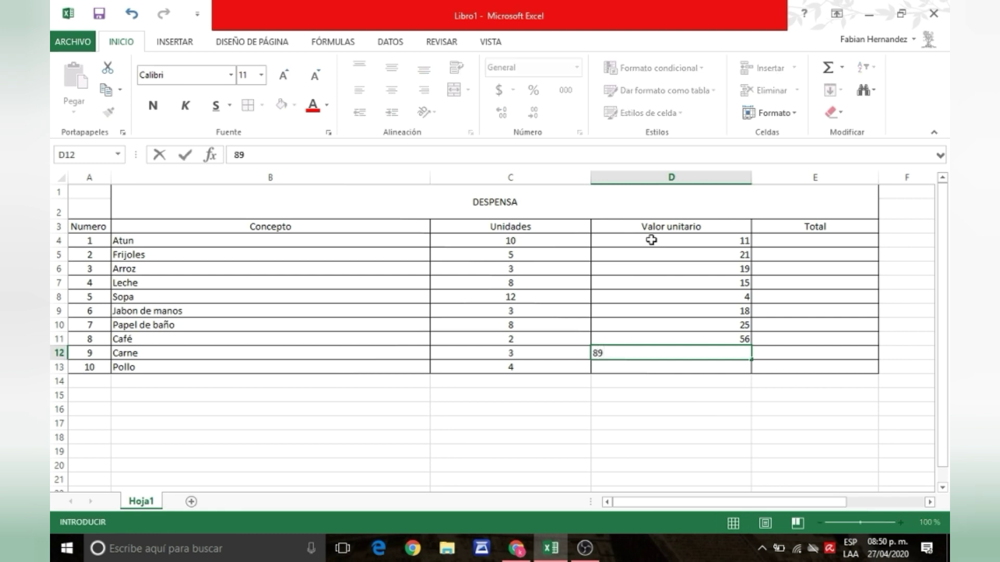
{"action": "key", "text": "Return"}
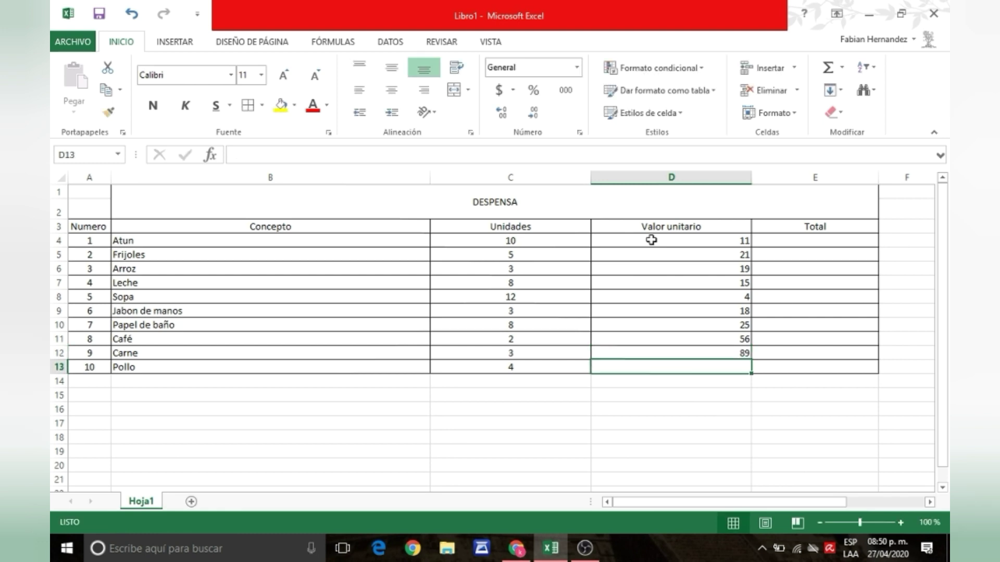
{"action": "type", "text": "45"}
{"action": "key", "text": "Return"}
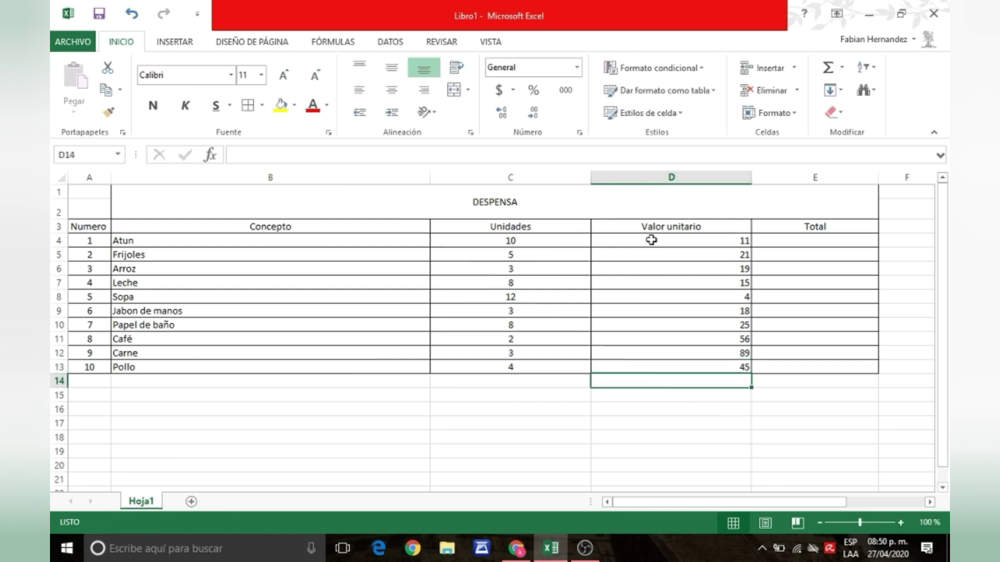
{"action": "key", "text": "Right"}
{"action": "key", "text": "Up"}
{"action": "key", "text": "Up"}
{"action": "key", "text": "Up"}
{"action": "key", "text": "Up"}
{"action": "key", "text": "Up"}
{"action": "key", "text": "Up"}
{"action": "key", "text": "Up"}
{"action": "key", "text": "Up"}
{"action": "key", "text": "Up"}
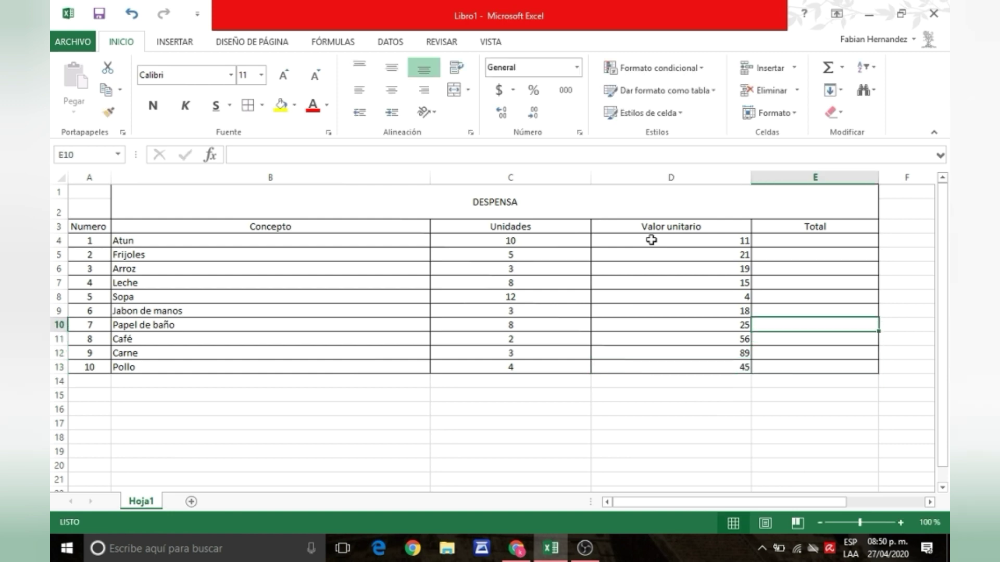
{"action": "key", "text": "Up"}
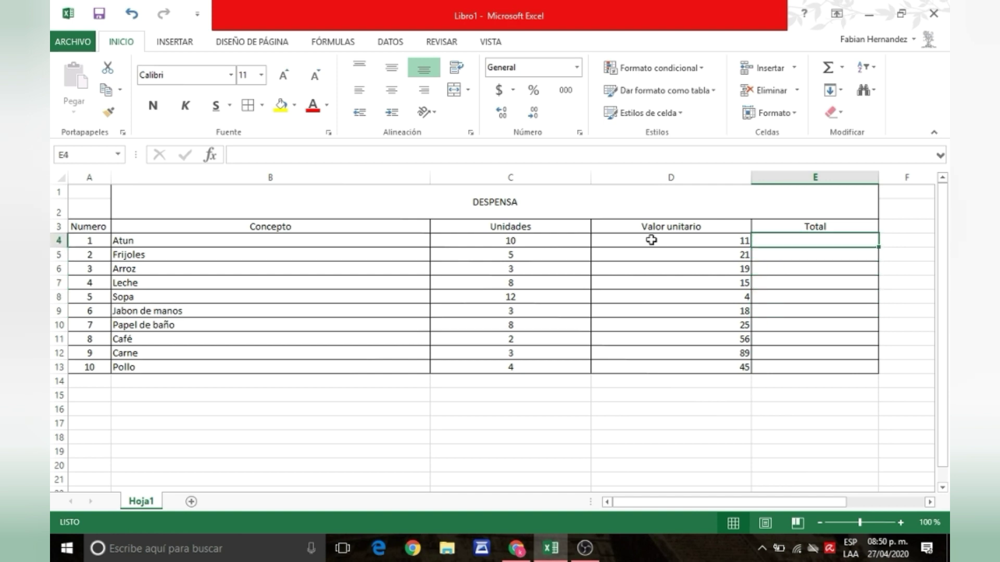
Step: Fill the merged DESPENSA title cell with a light blue theme color
{"action": "left_click", "coordinate": [197, 208]}
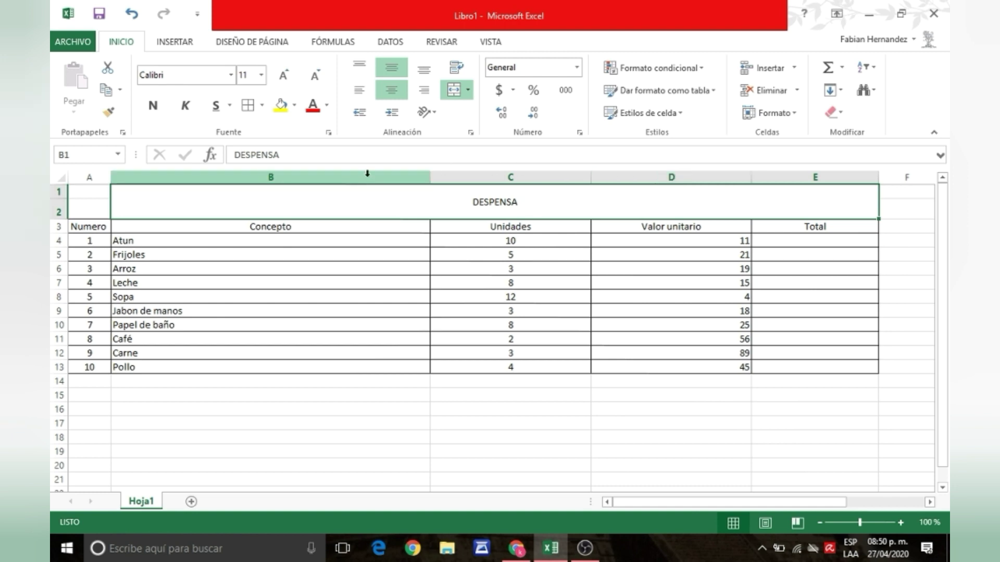
{"action": "left_click", "coordinate": [293, 109]}
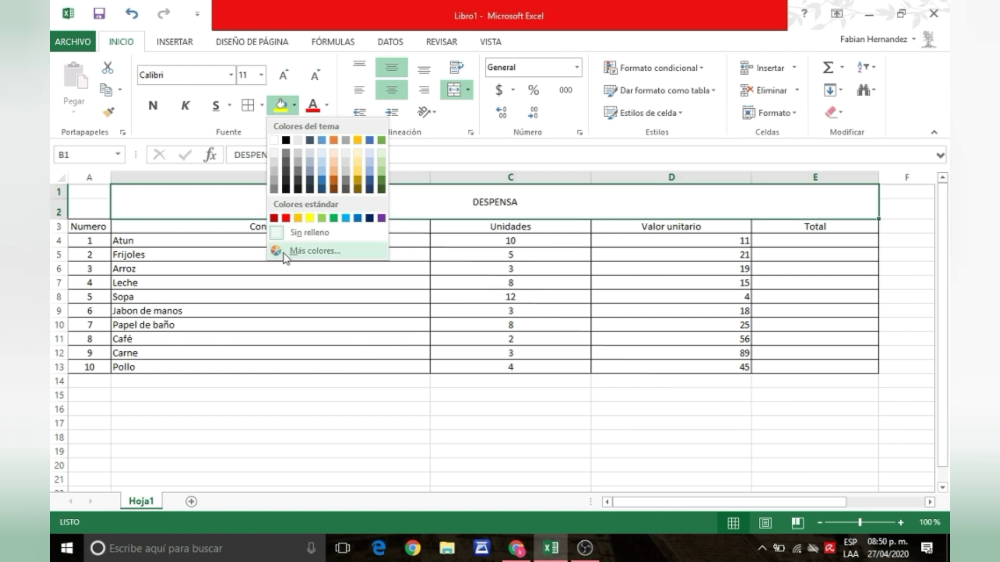
{"action": "left_click", "coordinate": [322, 156]}
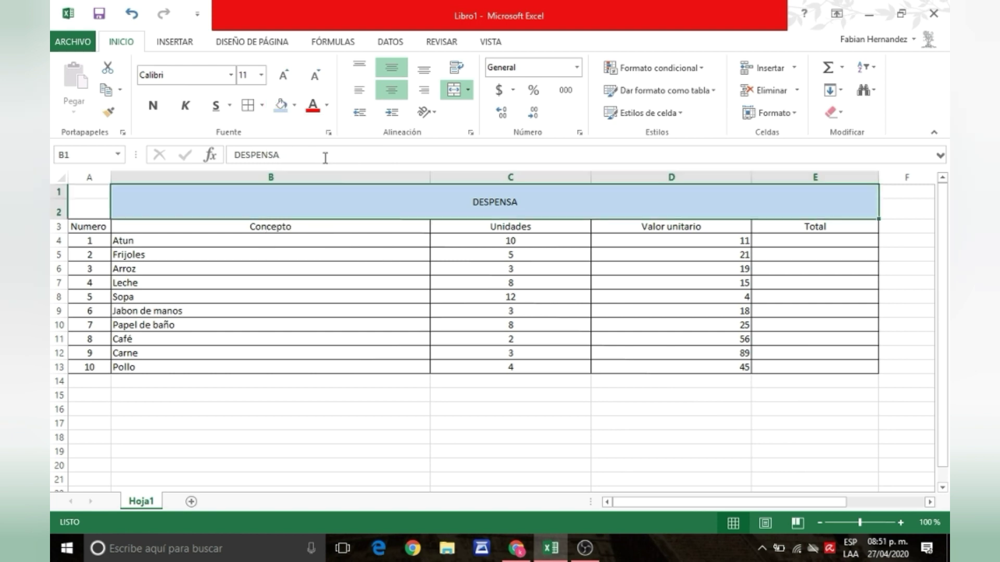
{"action": "left_click", "coordinate": [291, 272]}
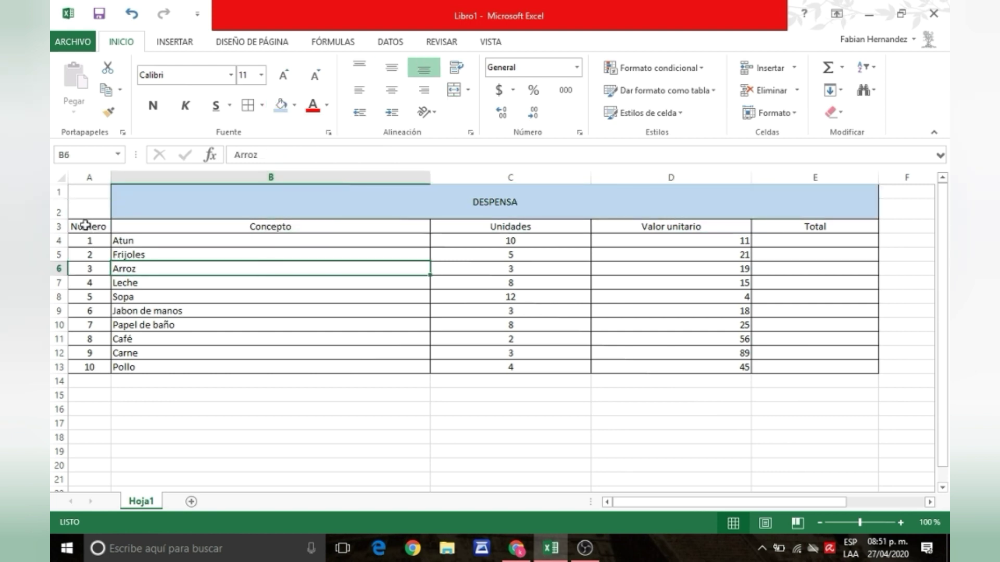
Step: Fill the header row A3:E3, from Numero to Total, with the lightest orange theme color
{"action": "left_click_drag", "start_coordinate": [84, 225], "coordinate": [84, 366]}
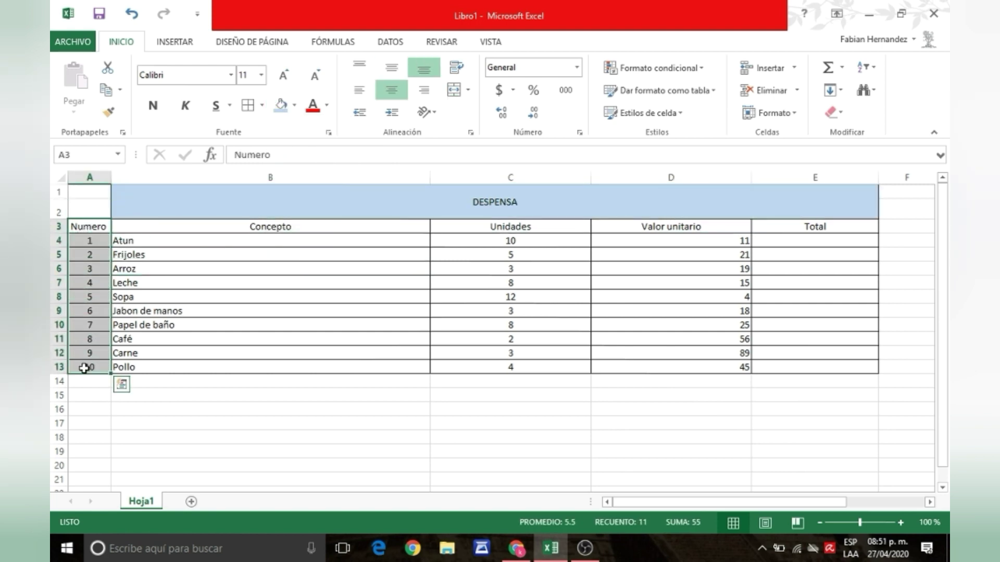
{"action": "left_click", "coordinate": [92, 382]}
{"action": "mouse_move", "coordinate": [99, 227]}
{"action": "left_mouse_down"}
{"action": "mouse_move", "coordinate": [142, 239]}
{"action": "mouse_move", "coordinate": [768, 267]}
{"action": "mouse_move", "coordinate": [817, 234]}
{"action": "mouse_move", "coordinate": [94, 223]}
{"action": "left_mouse_up"}
{"action": "left_click", "coordinate": [828, 252]}
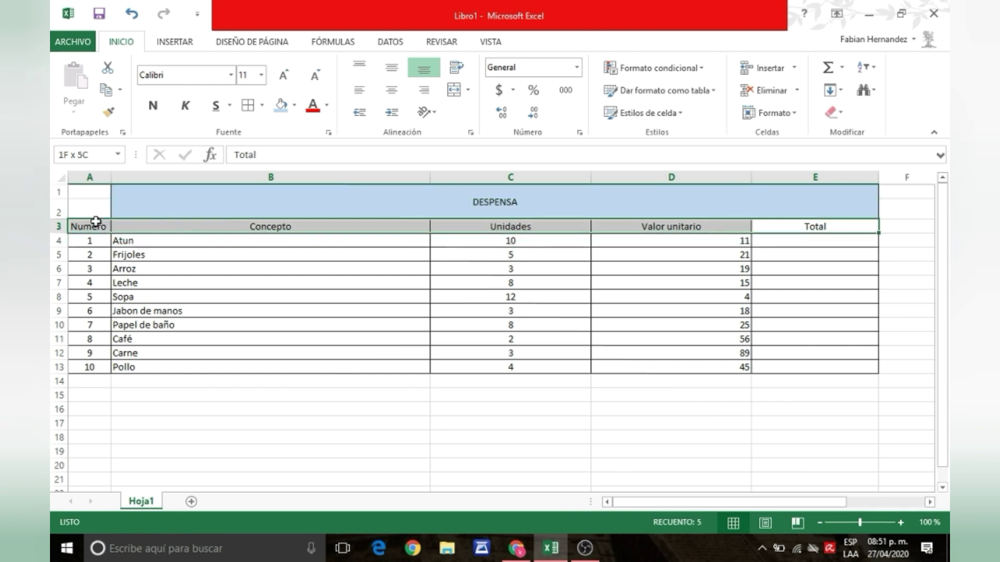
{"action": "left_click", "coordinate": [294, 106]}
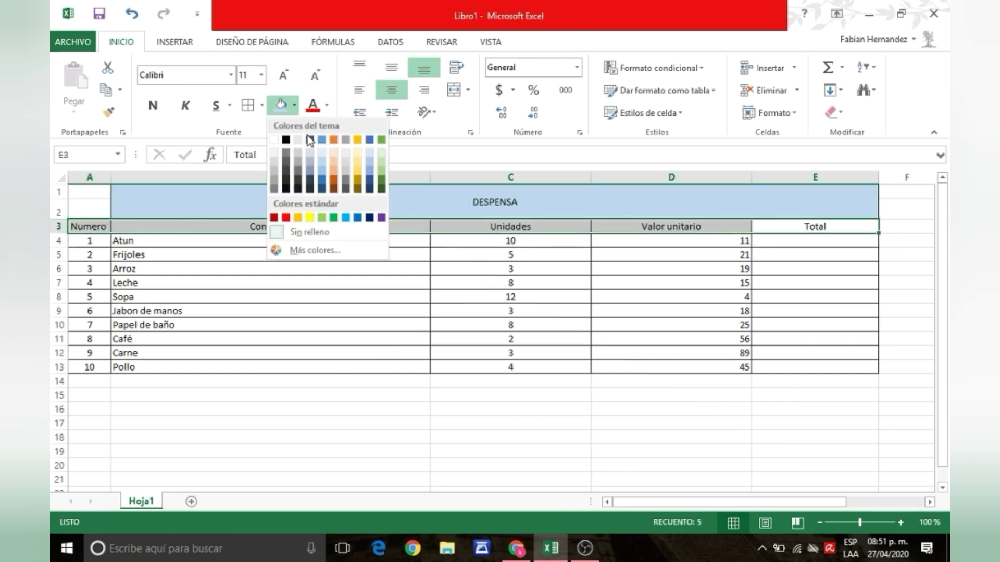
{"action": "left_click", "coordinate": [335, 152]}
{"action": "left_click", "coordinate": [387, 454]}
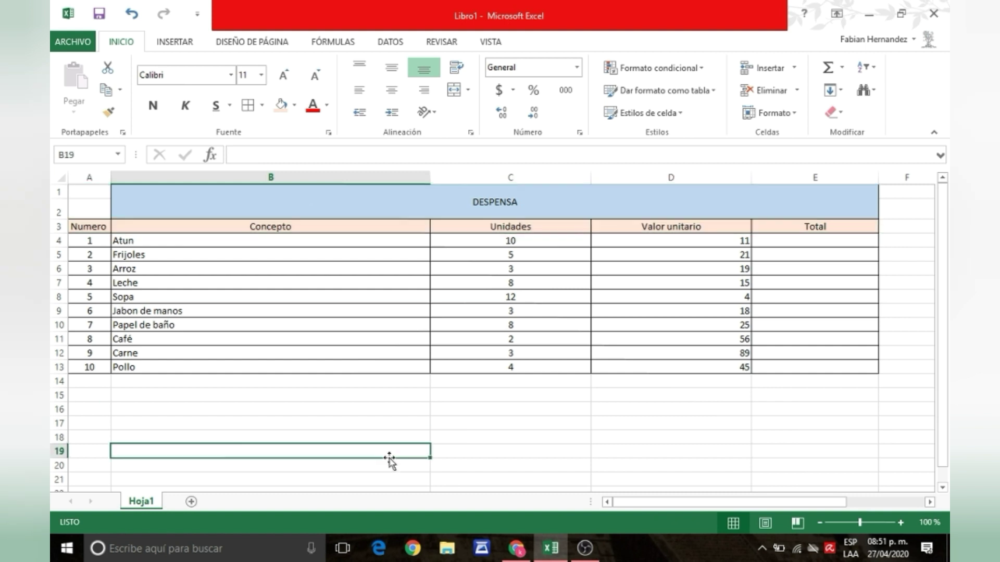
Step: Fill the product rows A4:E13 with a light green theme color
{"action": "left_click_drag", "start_coordinate": [93, 241], "coordinate": [816, 370]}
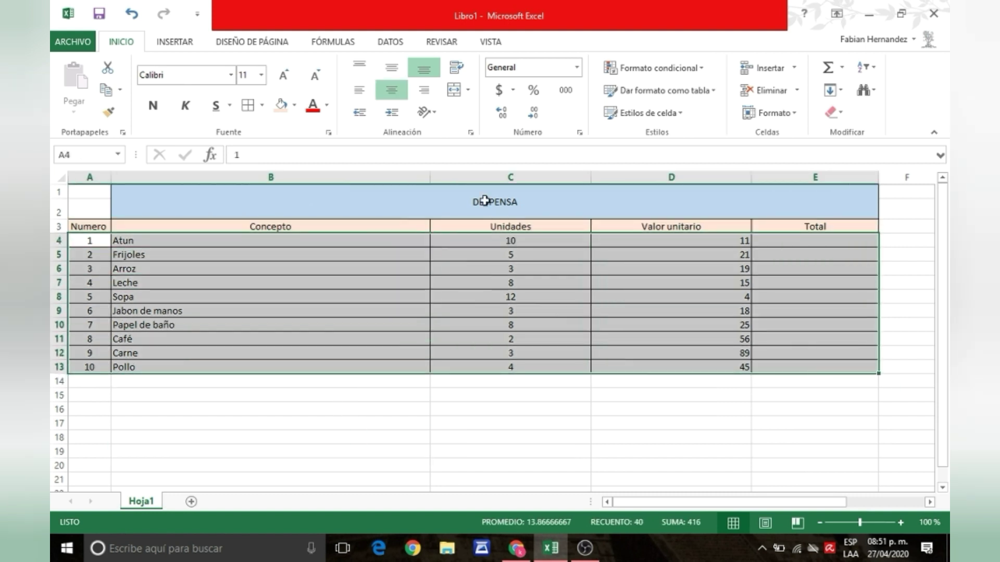
{"action": "left_click", "coordinate": [295, 106]}
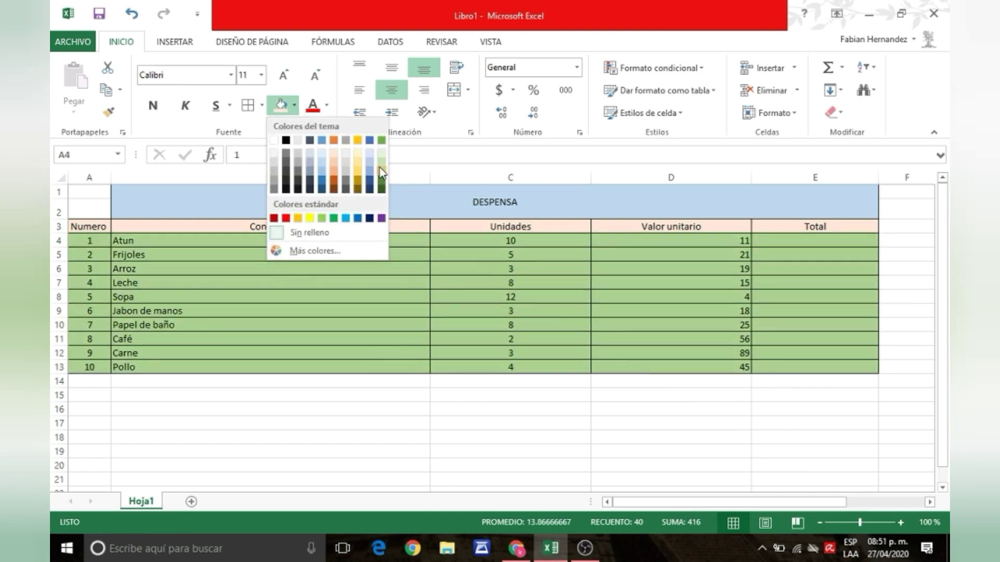
{"action": "left_click", "coordinate": [380, 168]}
{"action": "left_click", "coordinate": [420, 394]}
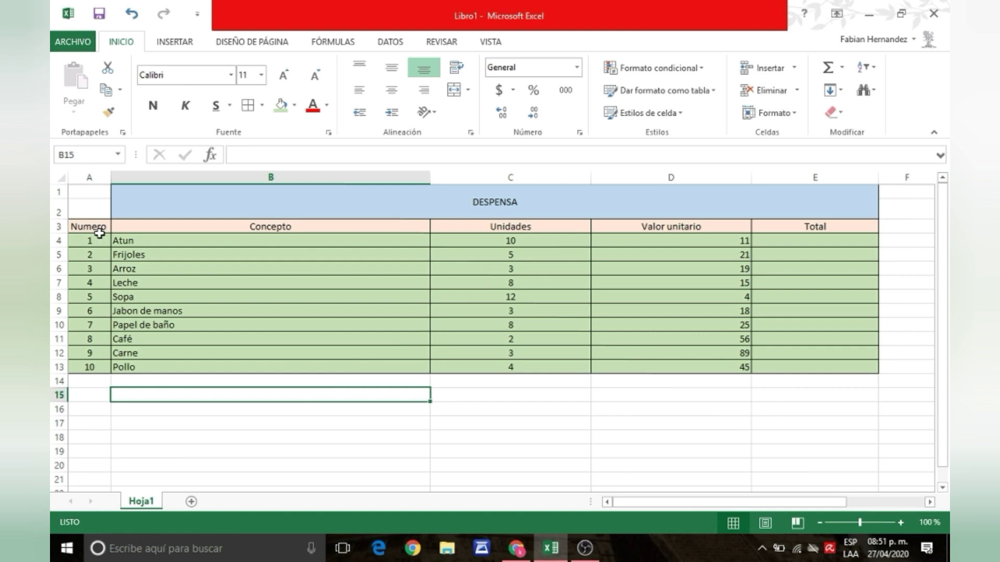
Step: Format the DESPENSA title text in Arial Black at font size 20
{"action": "left_click_drag", "start_coordinate": [864, 524], "coordinate": [867, 523]}
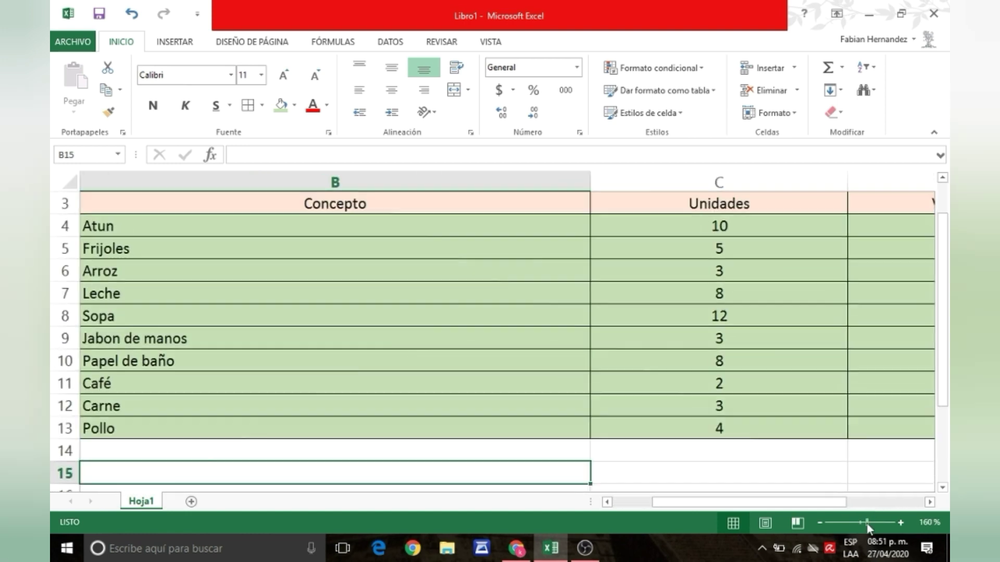
{"action": "left_click", "coordinate": [859, 523]}
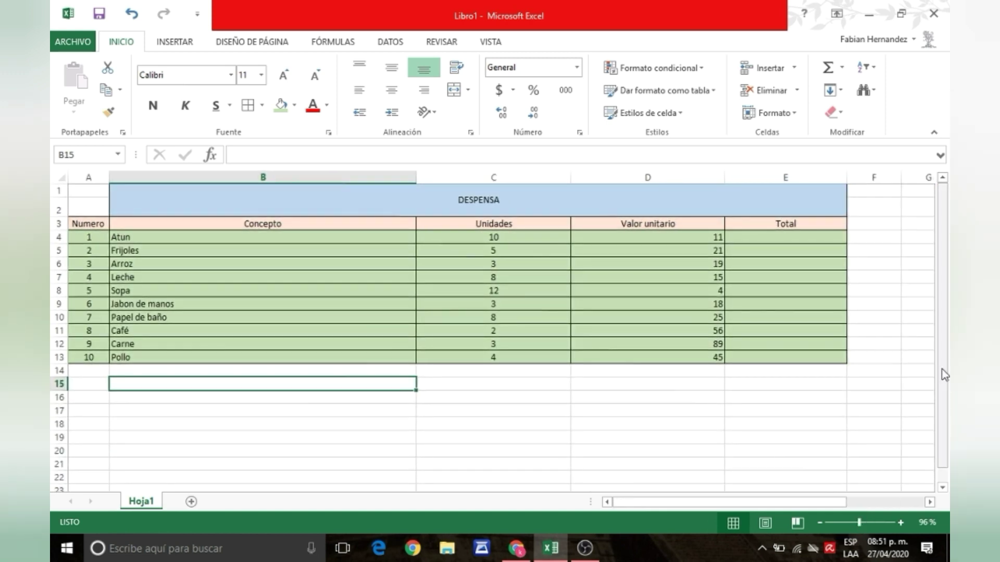
{"action": "left_click", "coordinate": [900, 522]}
{"action": "left_click", "coordinate": [899, 522]}
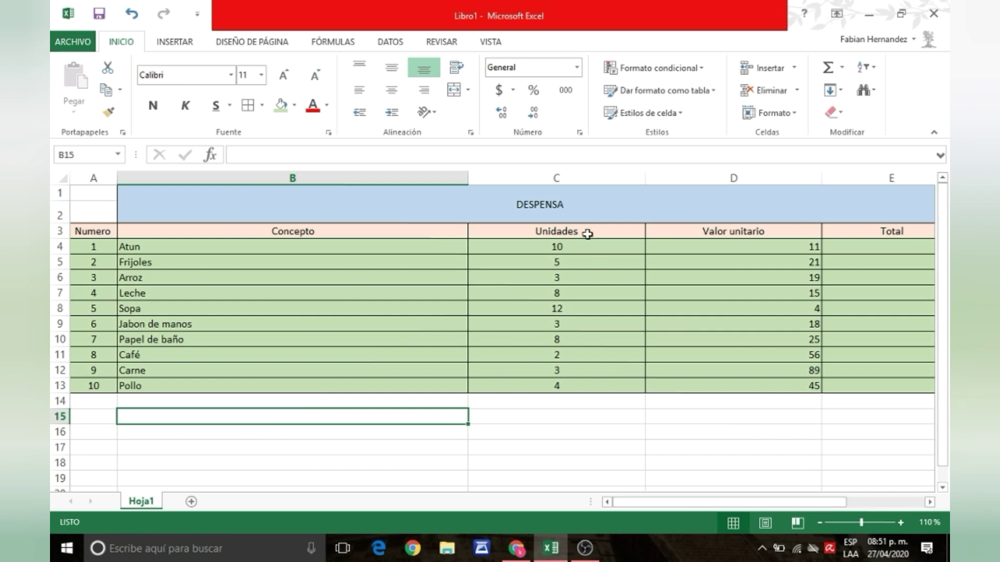
{"action": "double_click", "coordinate": [505, 204]}
{"action": "left_click_drag", "start_coordinate": [506, 205], "coordinate": [567, 208]}
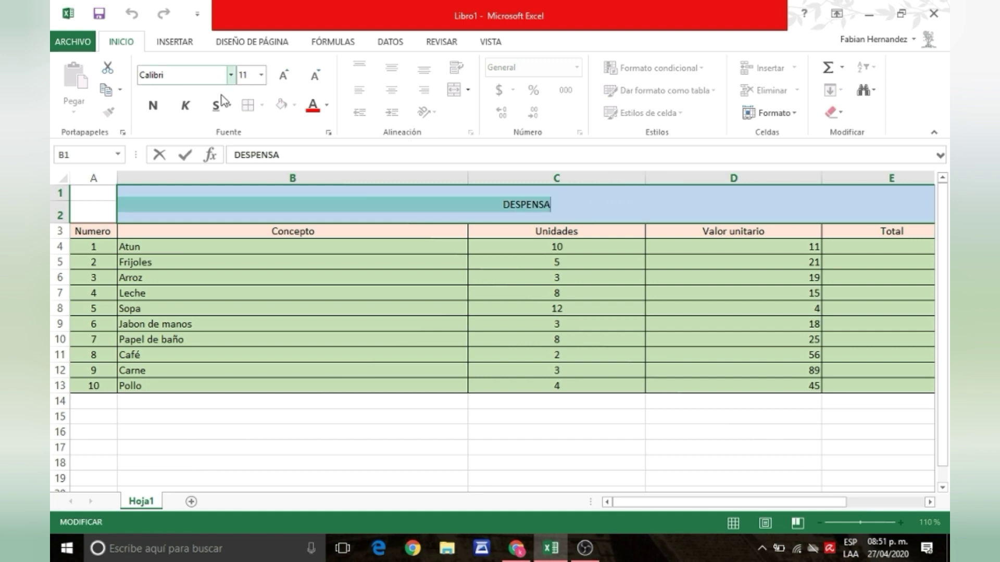
{"action": "left_click", "coordinate": [231, 77]}
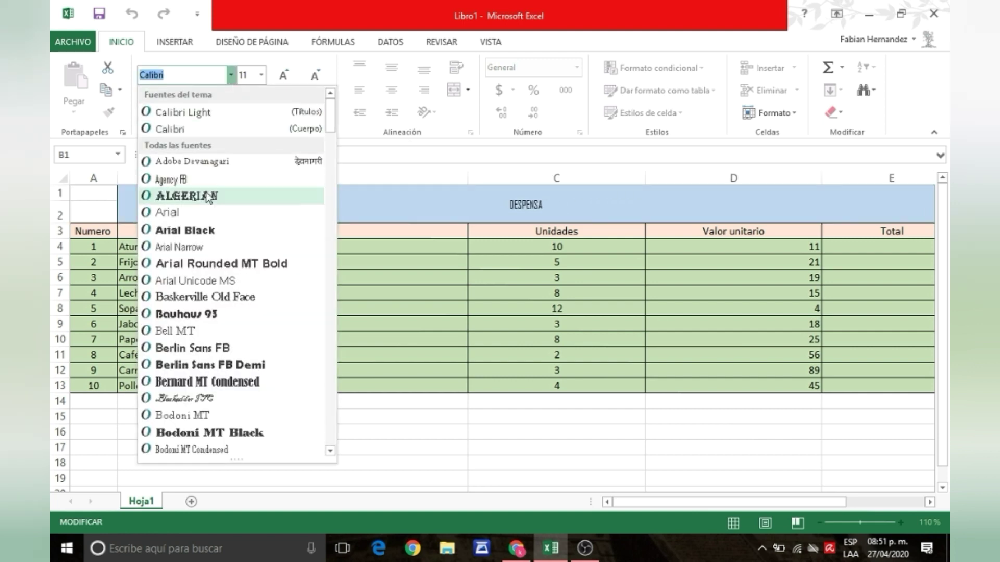
{"action": "left_click", "coordinate": [198, 230]}
{"action": "left_click", "coordinate": [262, 76]}
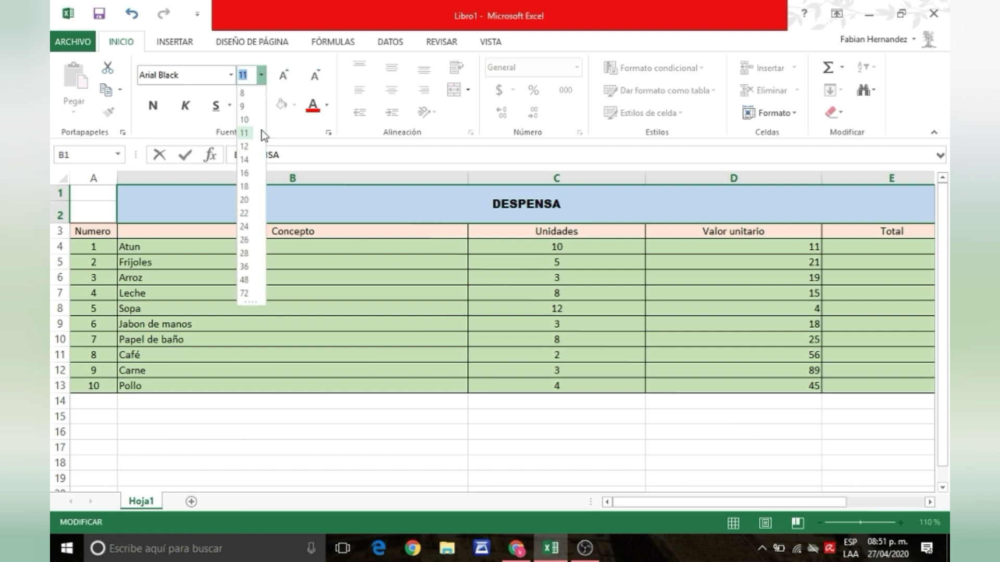
{"action": "left_click", "coordinate": [246, 200]}
{"action": "left_click", "coordinate": [522, 396]}
Step: Set the header row A3:E3 to the Arial font at size 12
{"action": "left_click_drag", "start_coordinate": [104, 231], "coordinate": [479, 225]}
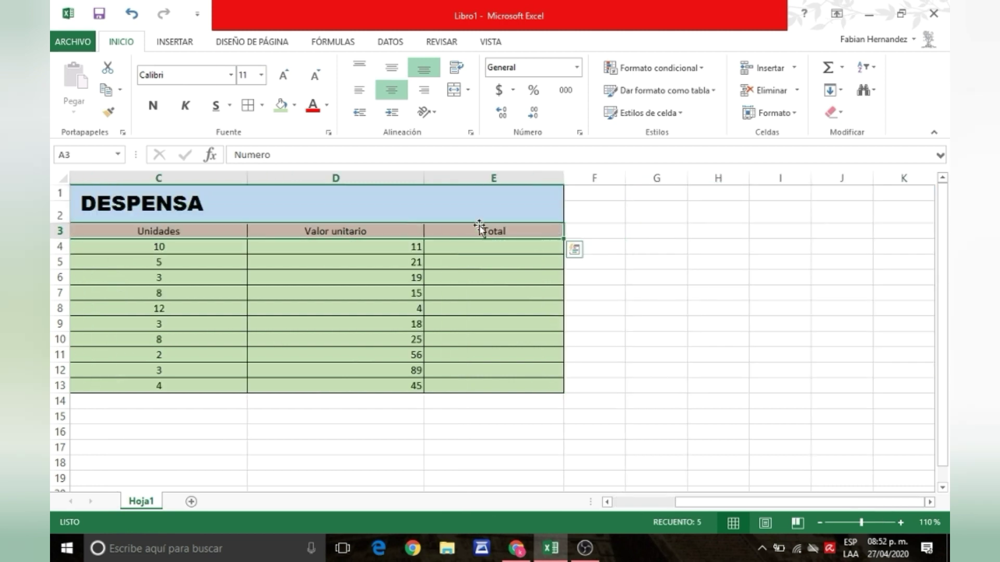
{"action": "left_click", "coordinate": [261, 75]}
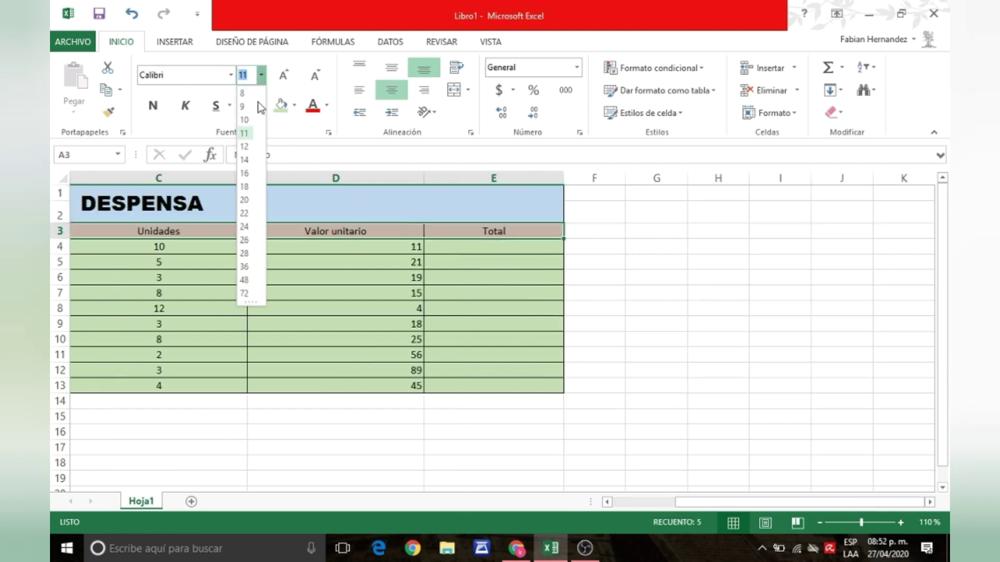
{"action": "left_click", "coordinate": [246, 143]}
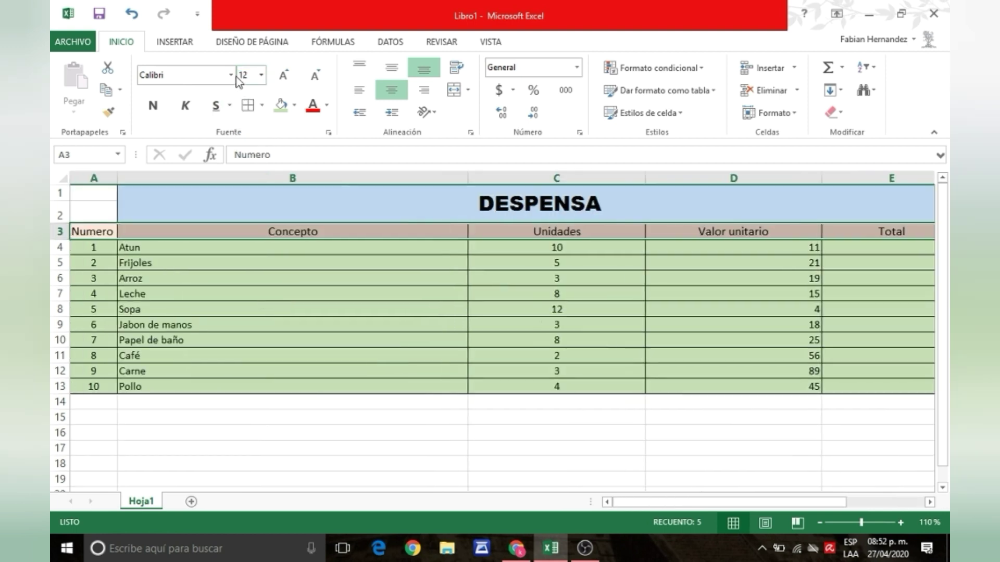
{"action": "left_click", "coordinate": [229, 78]}
{"action": "left_click", "coordinate": [206, 210]}
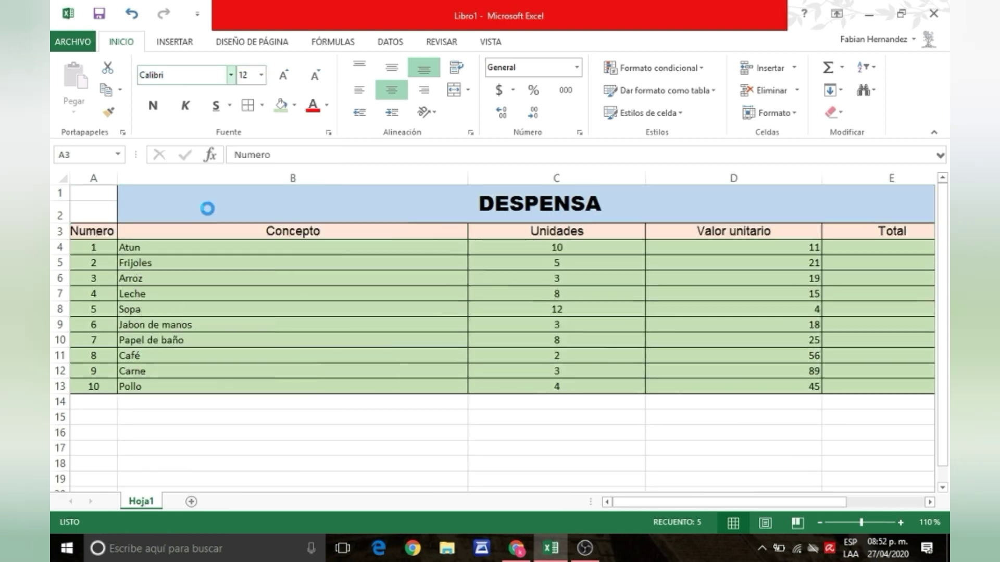
{"action": "left_click", "coordinate": [351, 416]}
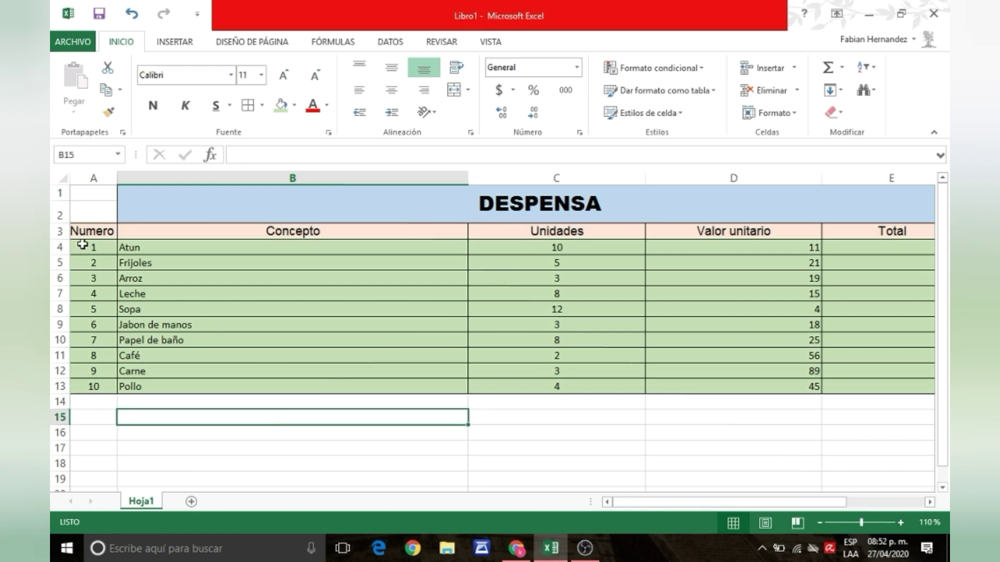
Step: Set the font size of the product data in A4:D13 to 12
{"action": "left_click_drag", "start_coordinate": [83, 249], "coordinate": [793, 386]}
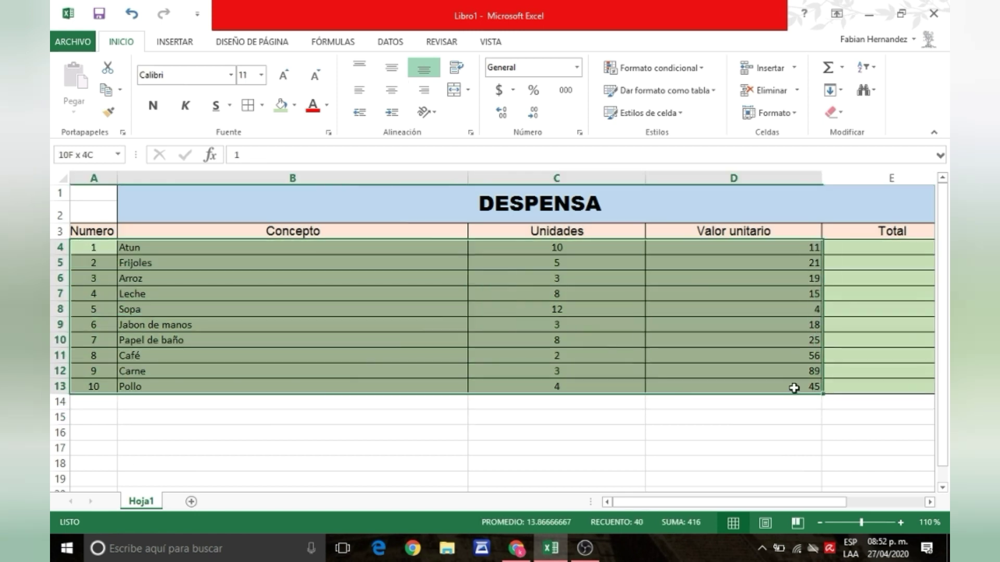
{"action": "left_click", "coordinate": [261, 74]}
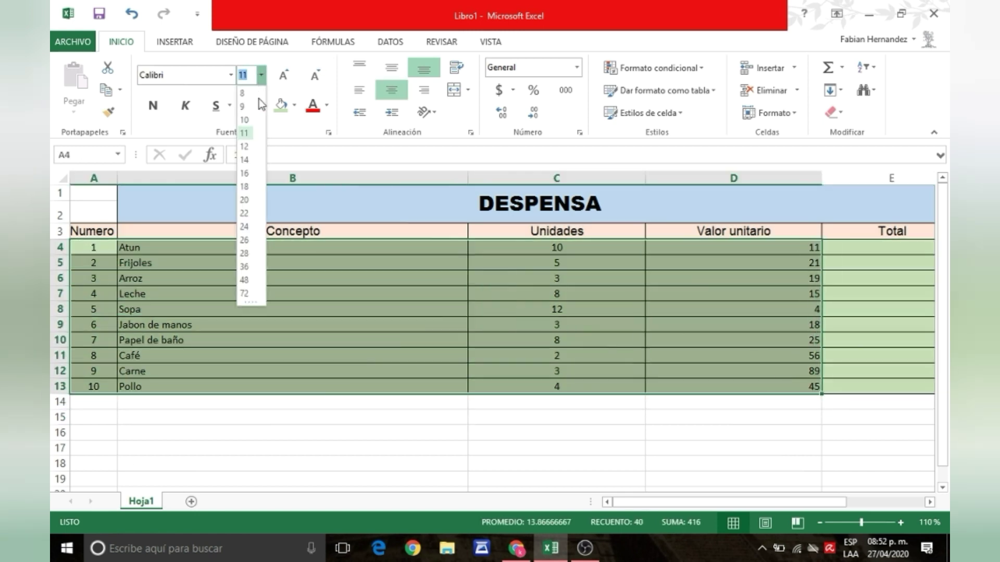
{"action": "left_click", "coordinate": [244, 150]}
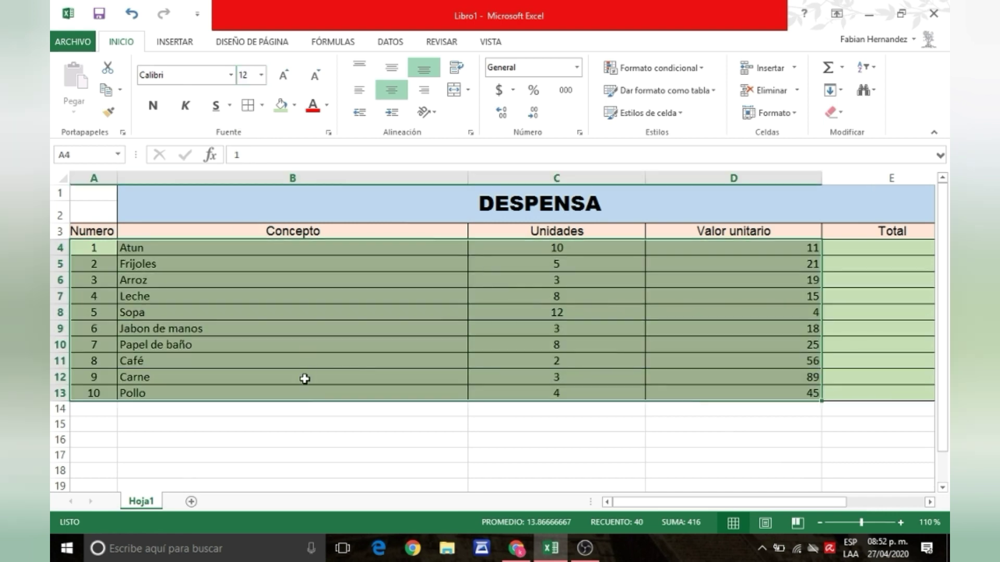
{"action": "left_click", "coordinate": [348, 469]}
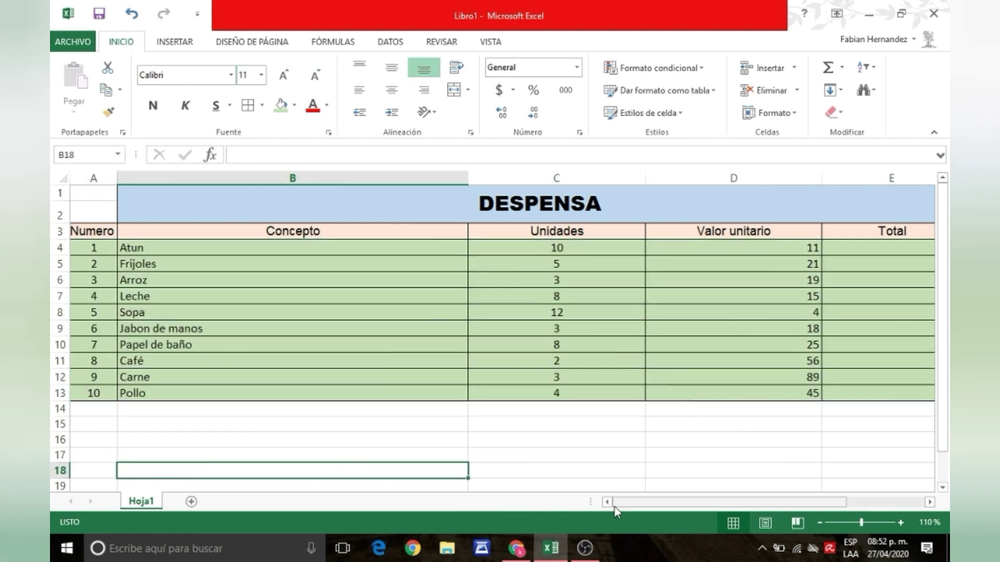
Step: Enter the formula =(D4*C4) in E4 to multiply Atun's unit value by its units
{"action": "mouse_move", "coordinate": [629, 503]}
{"action": "left_mouse_down"}
{"action": "mouse_move", "coordinate": [735, 515]}
{"action": "mouse_move", "coordinate": [622, 518]}
{"action": "left_mouse_up"}
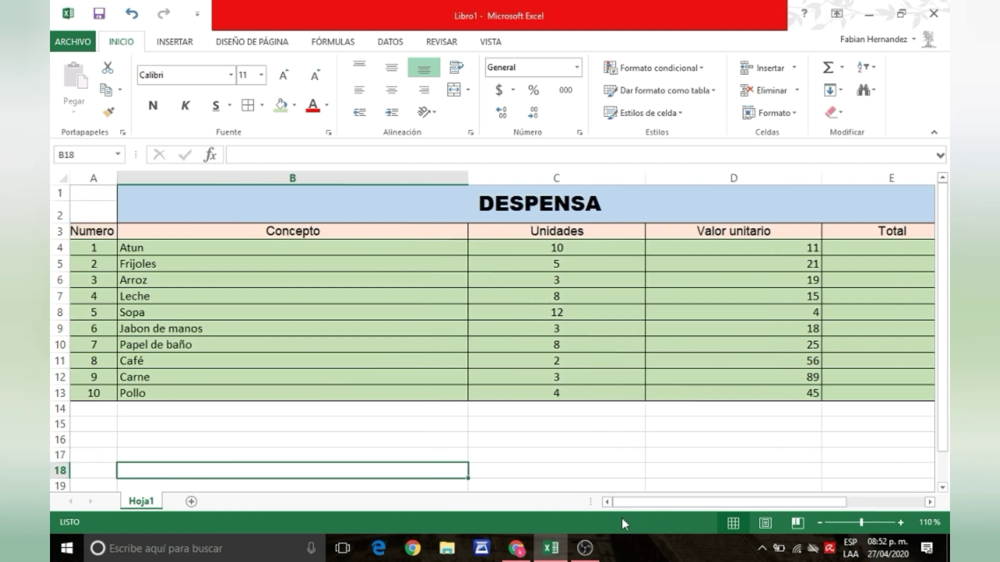
{"action": "left_click", "coordinate": [747, 248]}
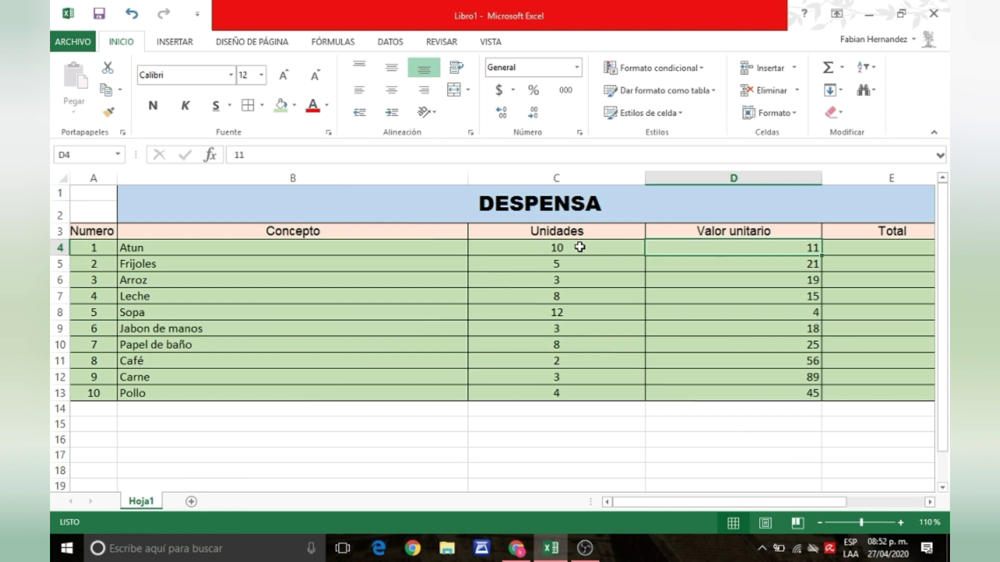
{"action": "left_click", "coordinate": [852, 250]}
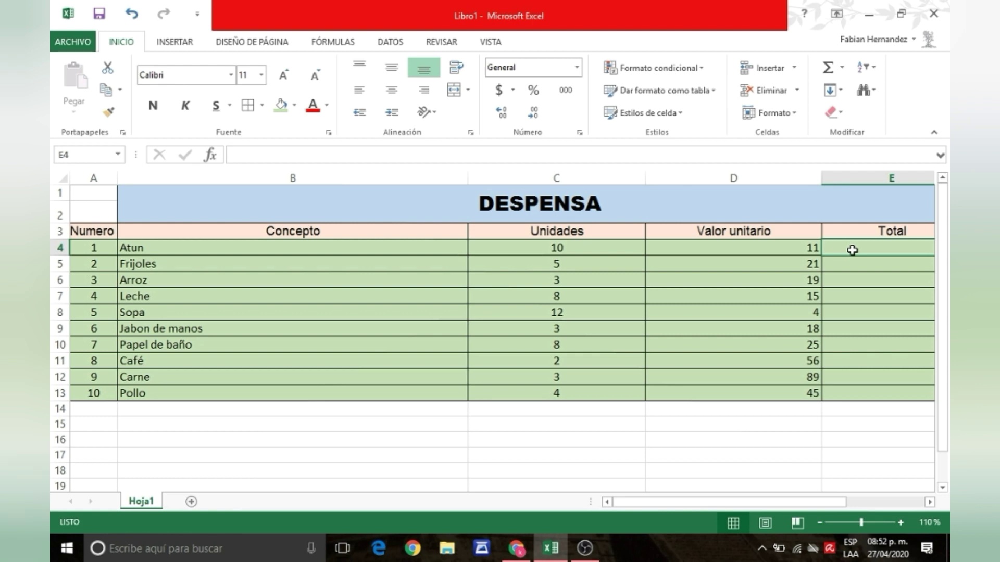
{"action": "type", "text": "="}
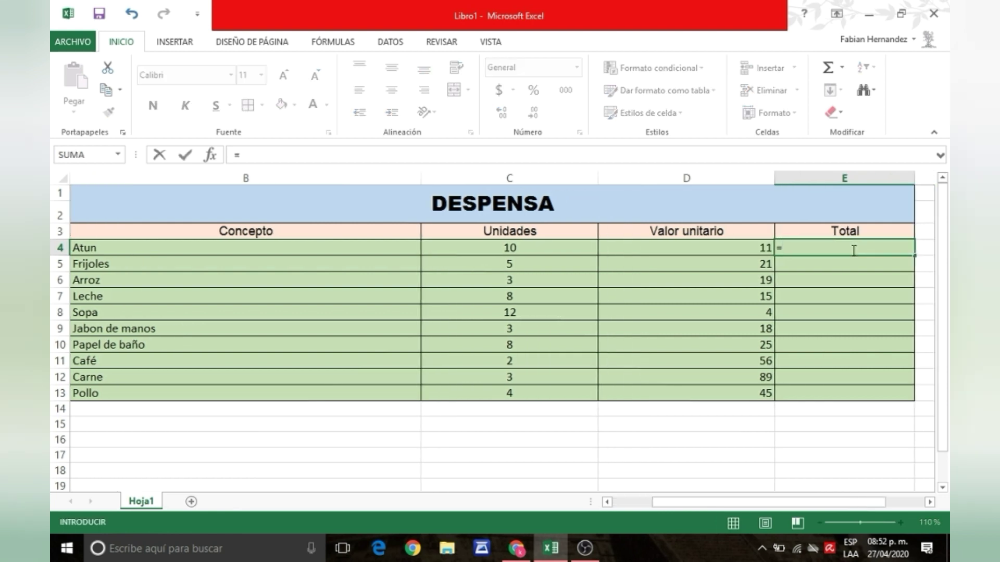
{"action": "type", "text": "("}
{"action": "type", "text": "D4"}
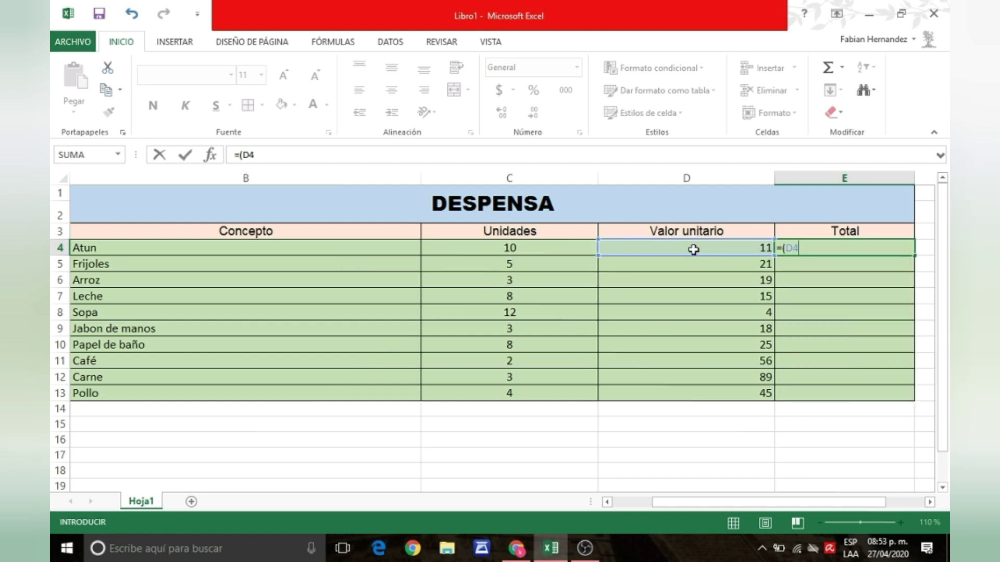
{"action": "type", "text": "+"}
{"action": "key", "text": "BackSpace"}
{"action": "type", "text": "*"}
{"action": "type", "text": "C4)"}
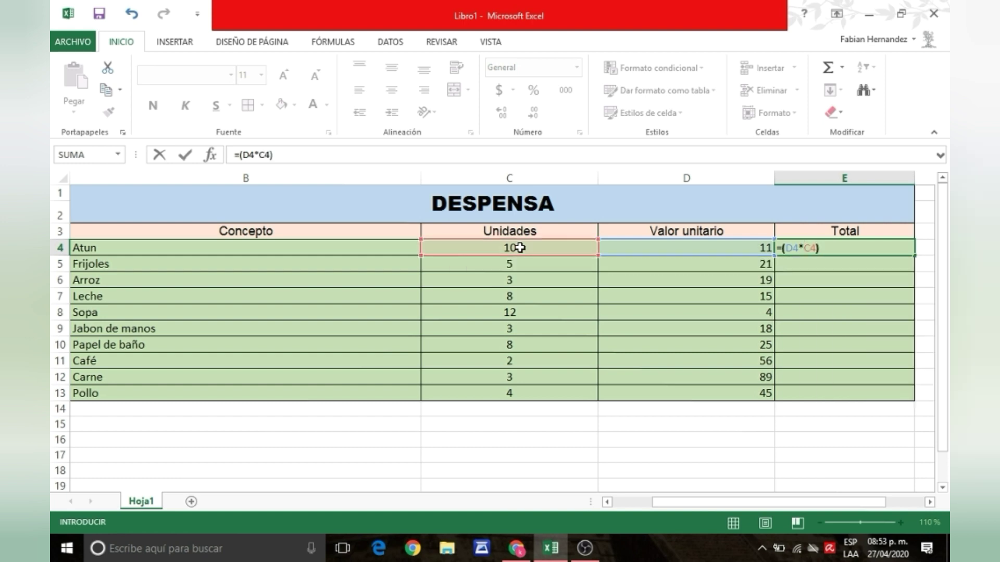
{"action": "key", "text": "Return"}
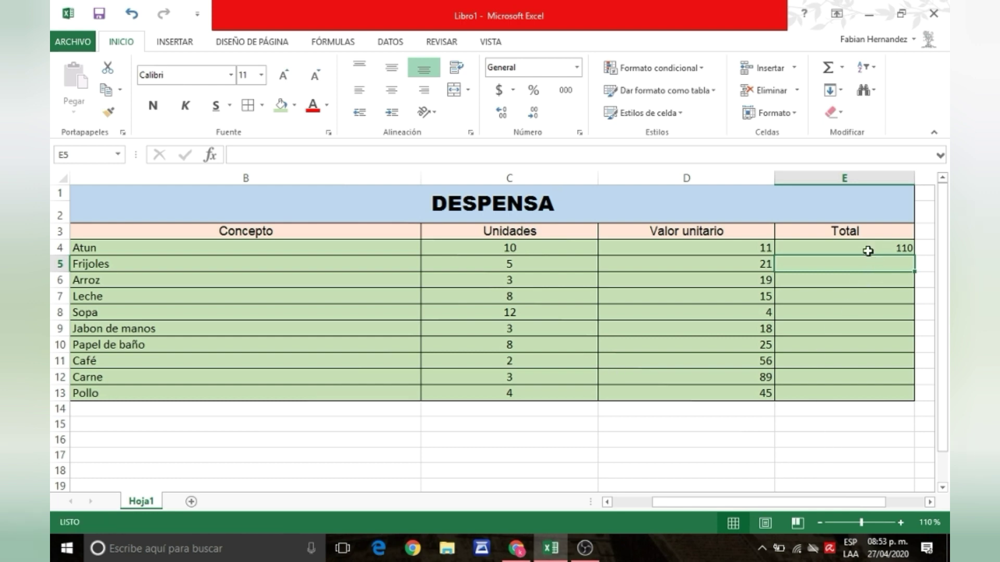
Step: Fill the total formula from E4 down through E13 for the remaining products
{"action": "left_click", "coordinate": [868, 251]}
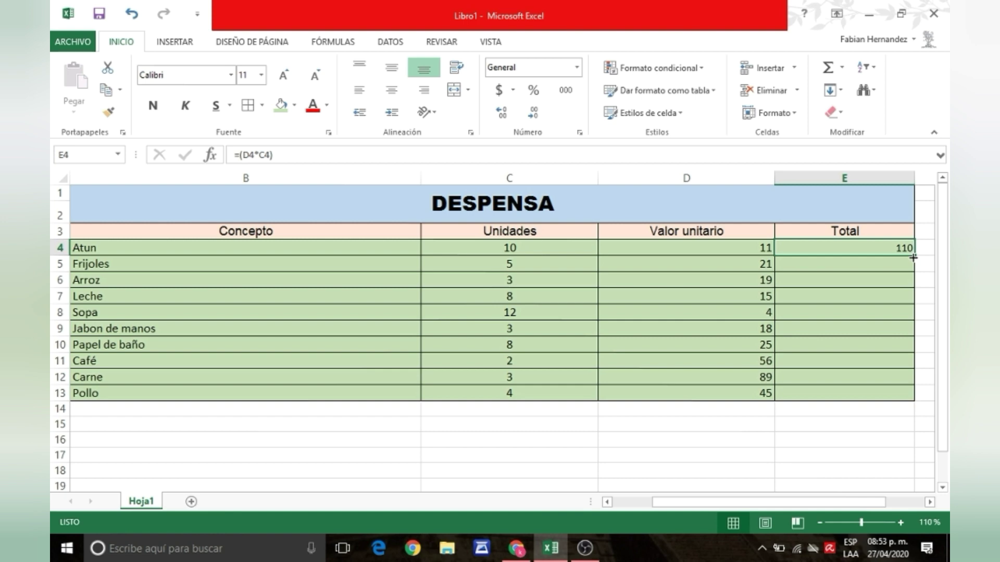
{"action": "left_click_drag", "start_coordinate": [913, 256], "coordinate": [914, 402]}
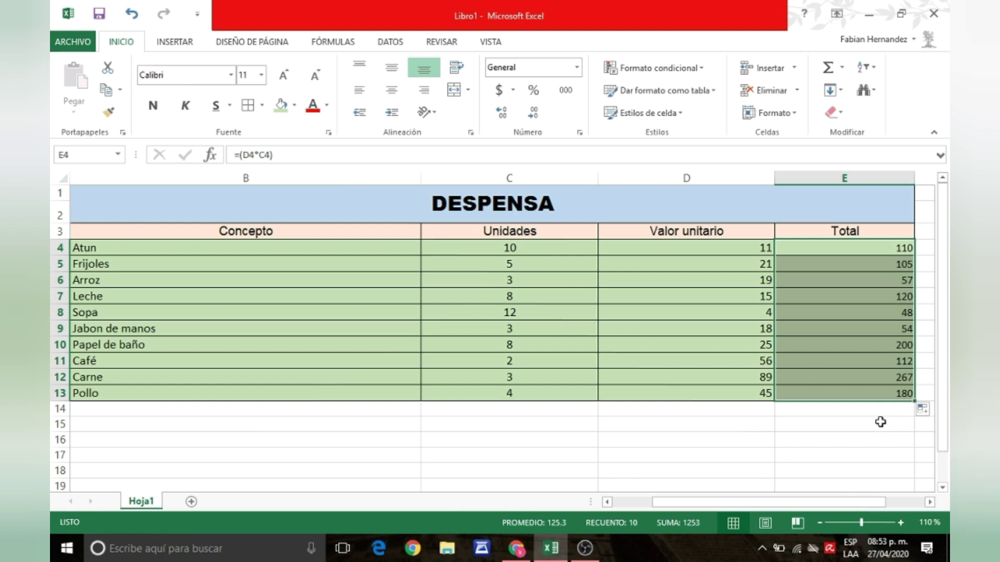
{"action": "left_click", "coordinate": [884, 423]}
Step: Examine the copied formulas in the Total column from the Pollo row up to the Sopa row, and look over the whole table
{"action": "left_click", "coordinate": [875, 389]}
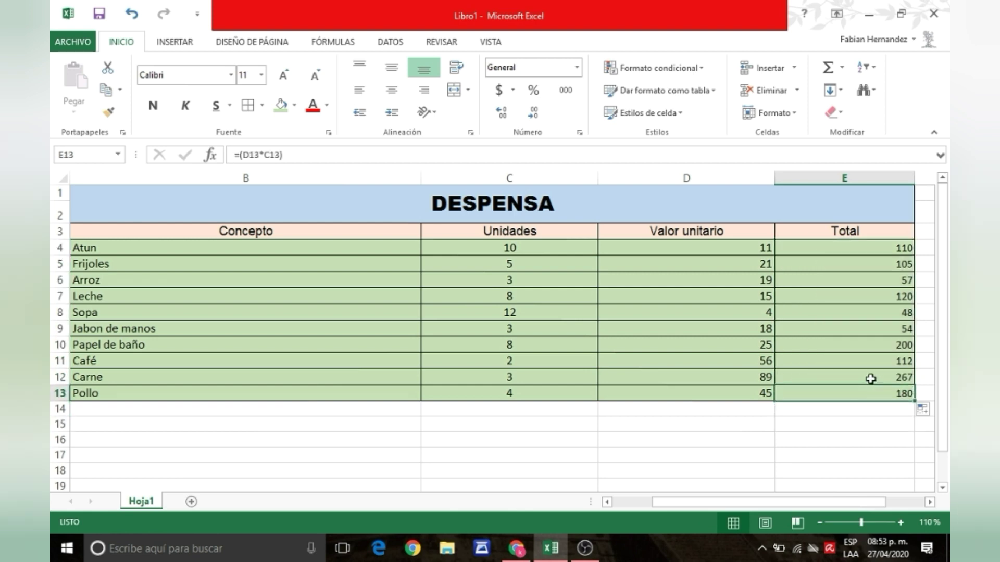
{"action": "left_click", "coordinate": [868, 376]}
{"action": "left_click", "coordinate": [864, 362]}
{"action": "left_click", "coordinate": [859, 337]}
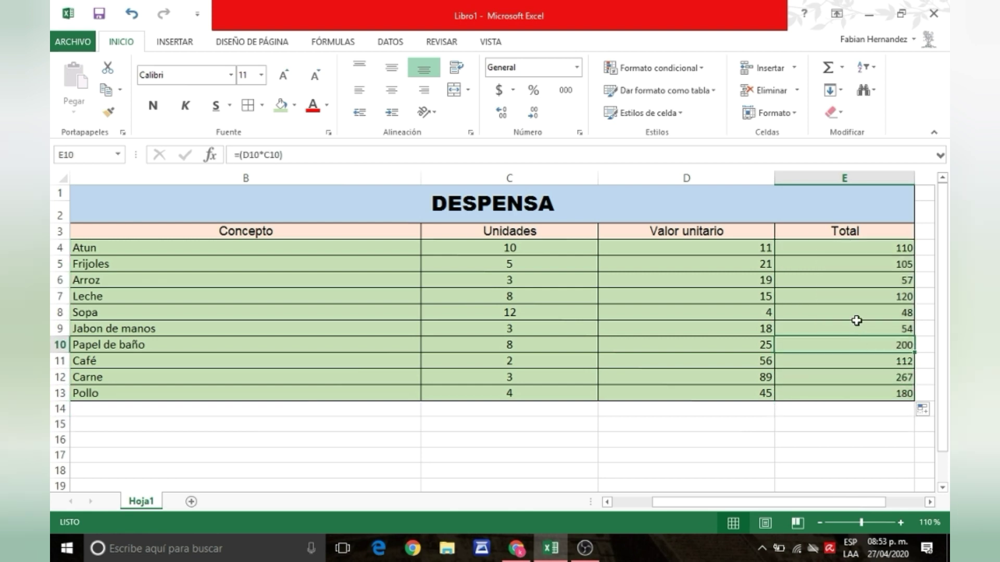
{"action": "left_click", "coordinate": [856, 313]}
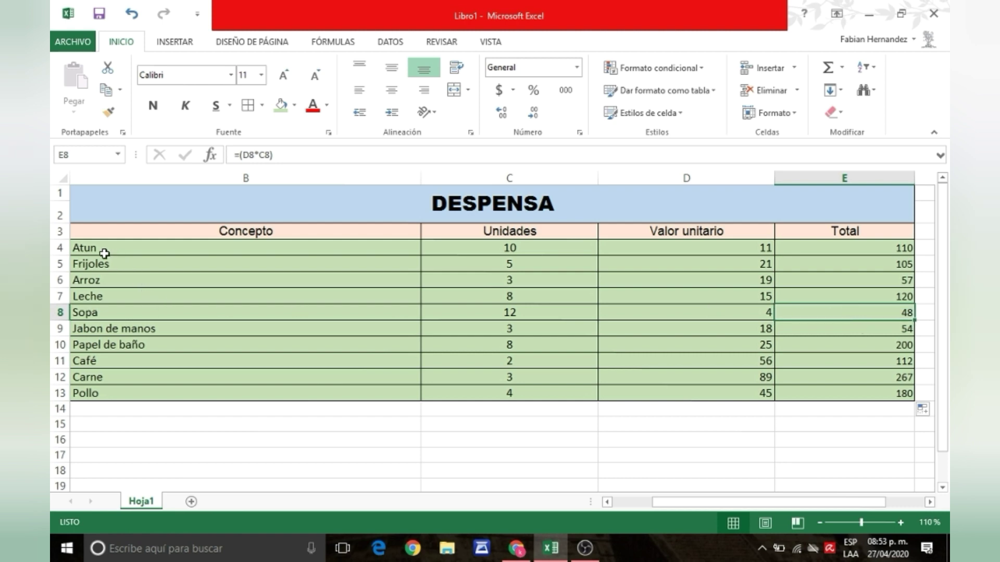
{"action": "left_click_drag", "start_coordinate": [743, 502], "coordinate": [704, 516]}
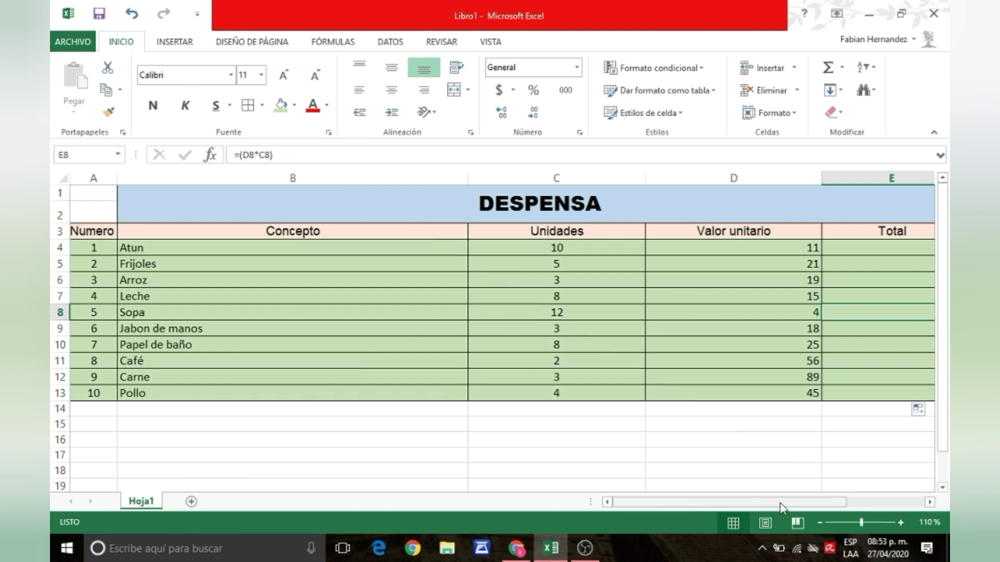
{"action": "left_click_drag", "start_coordinate": [802, 510], "coordinate": [781, 523]}
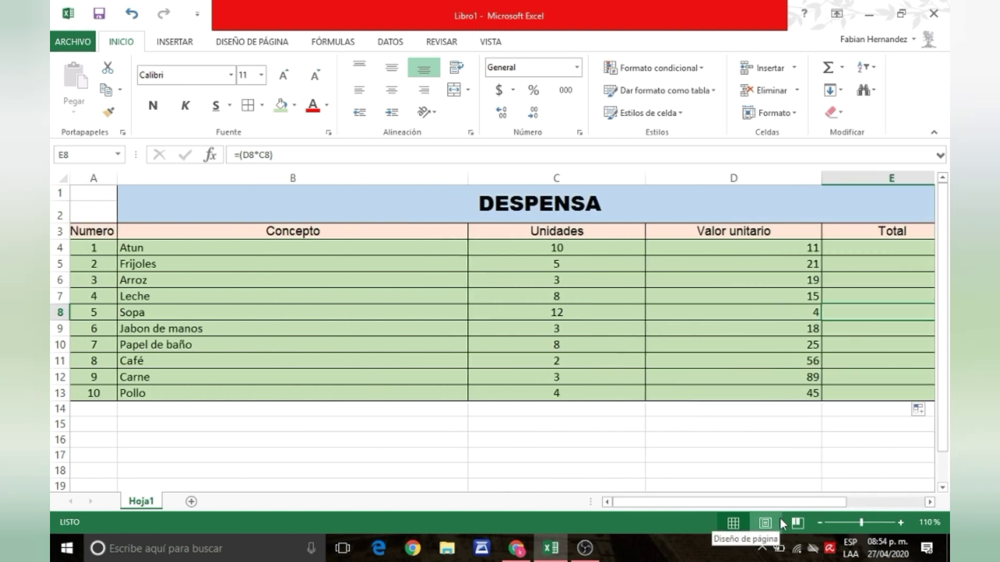